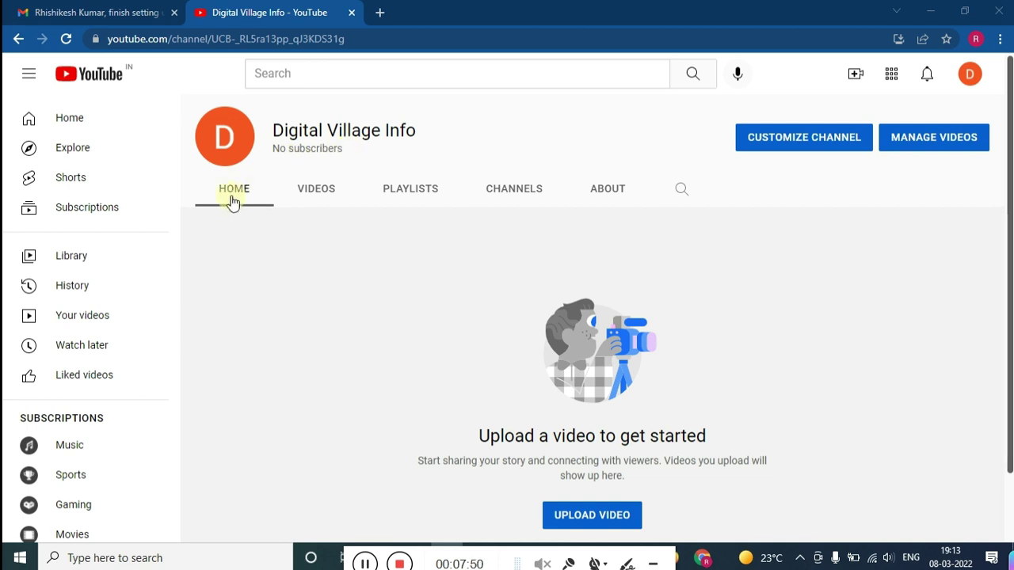
{"action": "left_click", "coordinate": [316, 194]}
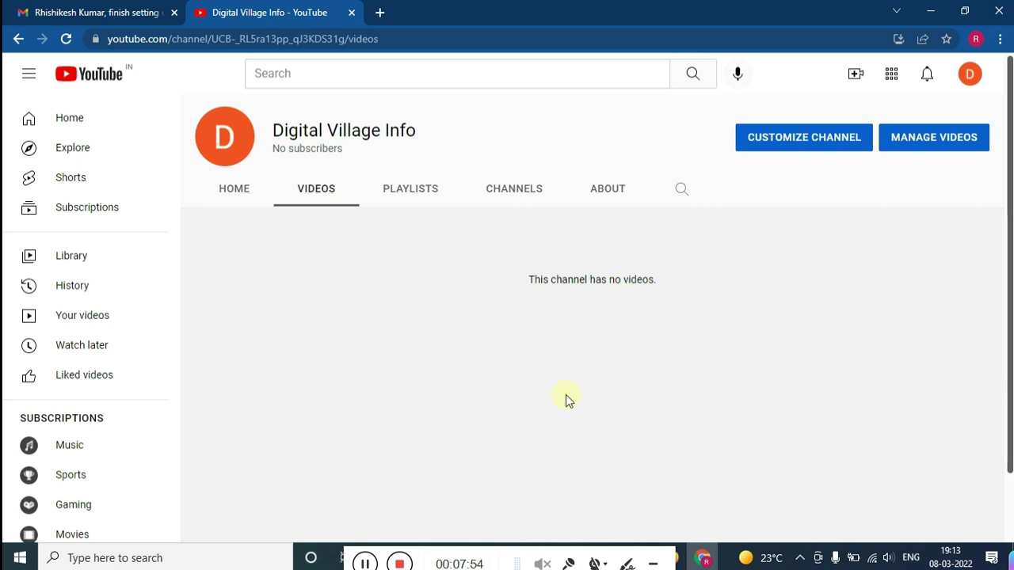
{"action": "left_click", "coordinate": [426, 190]}
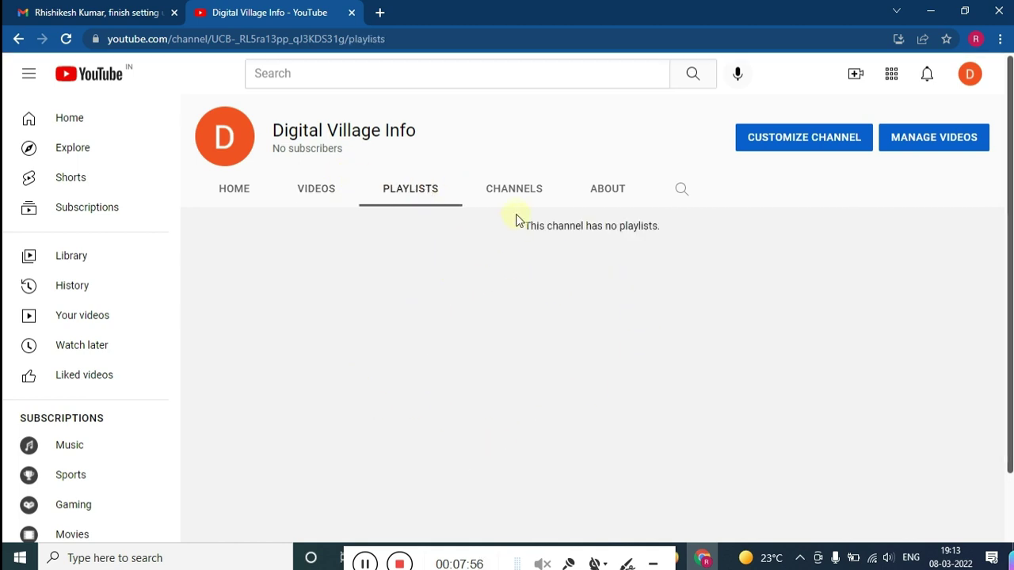
{"action": "left_click", "coordinate": [511, 190]}
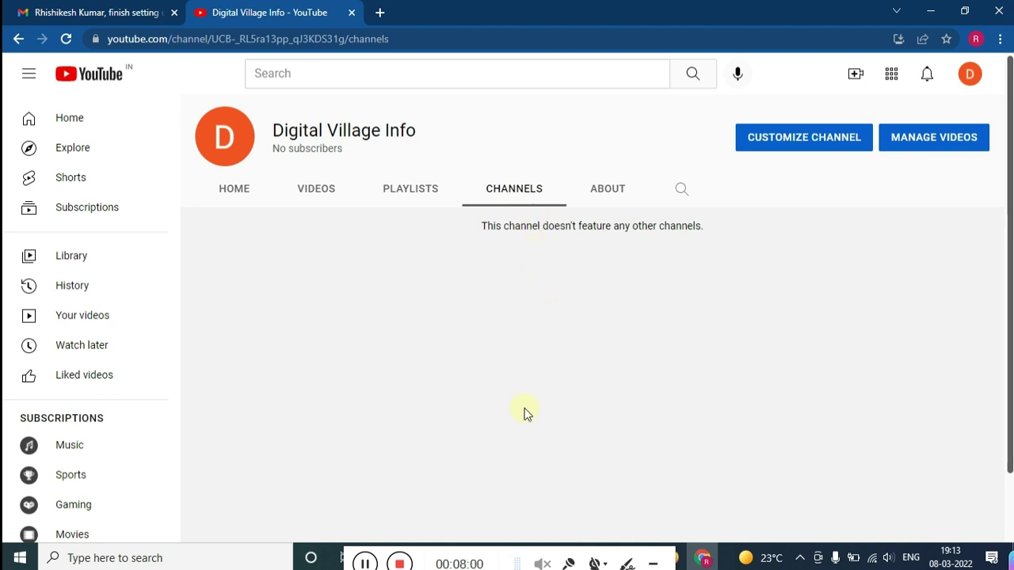
{"action": "left_click", "coordinate": [615, 198]}
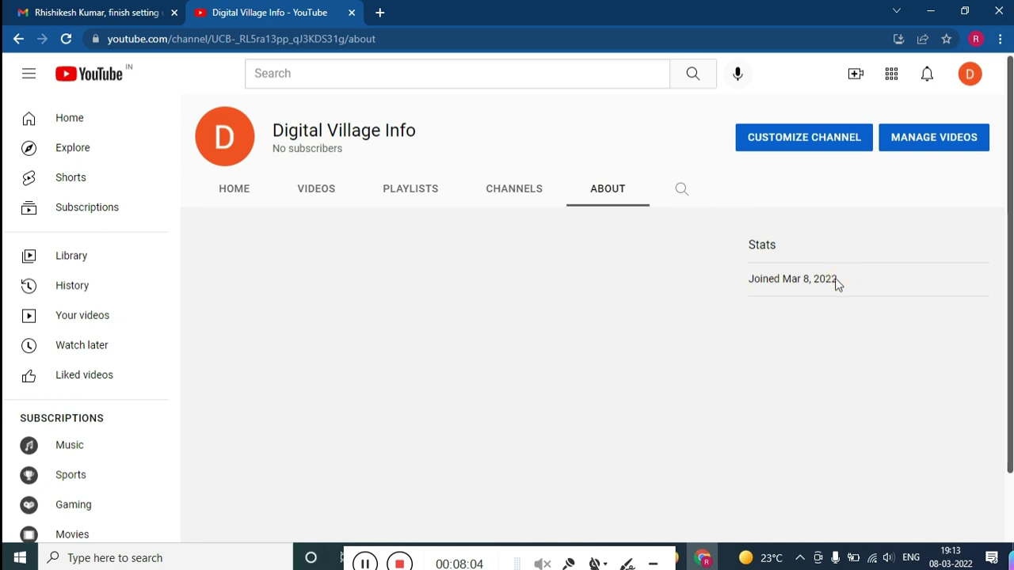
{"action": "left_click_drag", "start_coordinate": [837, 285], "coordinate": [749, 293]}
{"action": "left_click", "coordinate": [755, 311]}
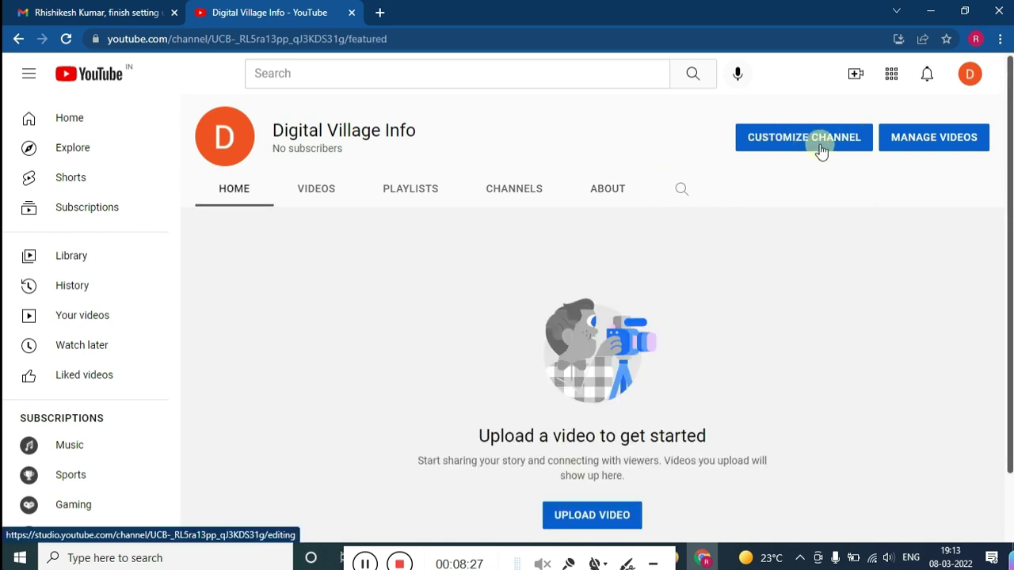
Open the channel customization page and dismiss the YouTube Studio welcome message
{"action": "left_click", "coordinate": [816, 148]}
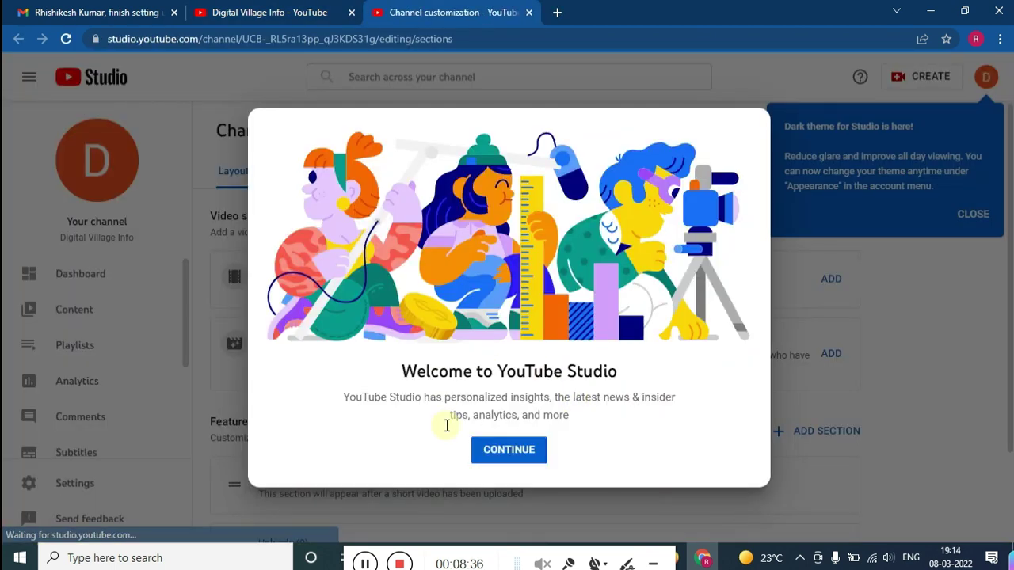
{"action": "left_click", "coordinate": [506, 451]}
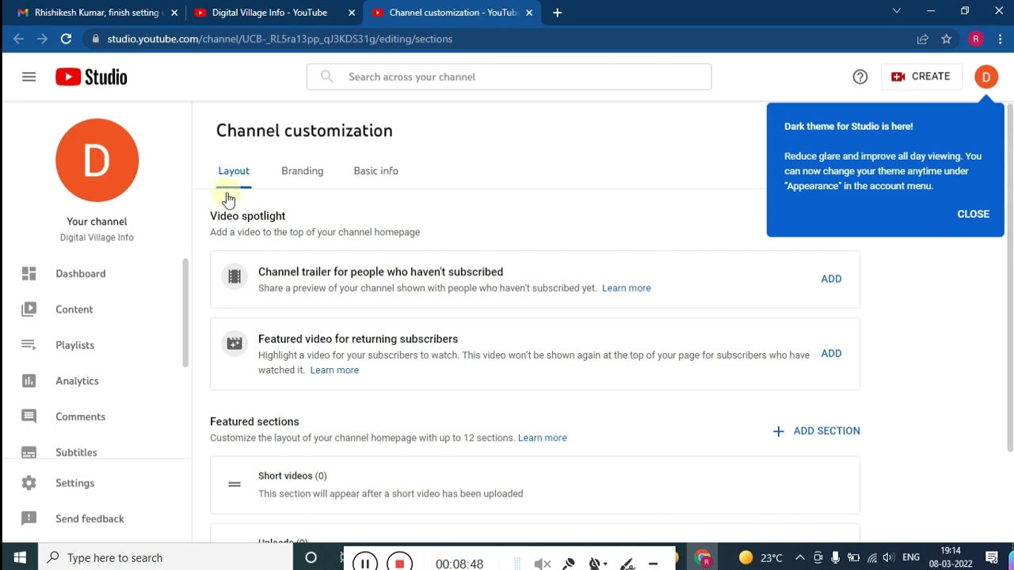
{"action": "scroll", "coordinate": [350, 323], "scroll_direction": "down", "scroll_amount": 3}
{"action": "scroll", "coordinate": [353, 319], "scroll_direction": "up", "scroll_amount": 3}
Switch to the Branding tab and dismiss the dark theme announcement
{"action": "left_click", "coordinate": [307, 174]}
{"action": "scroll", "coordinate": [366, 301], "scroll_direction": "down", "scroll_amount": 2}
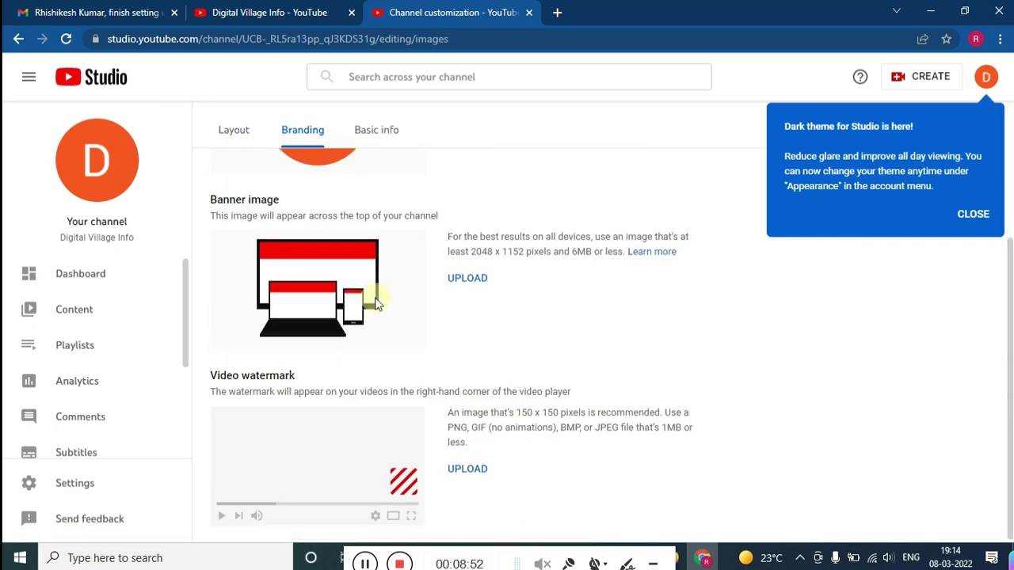
{"action": "scroll", "coordinate": [368, 297], "scroll_direction": "up", "scroll_amount": 2}
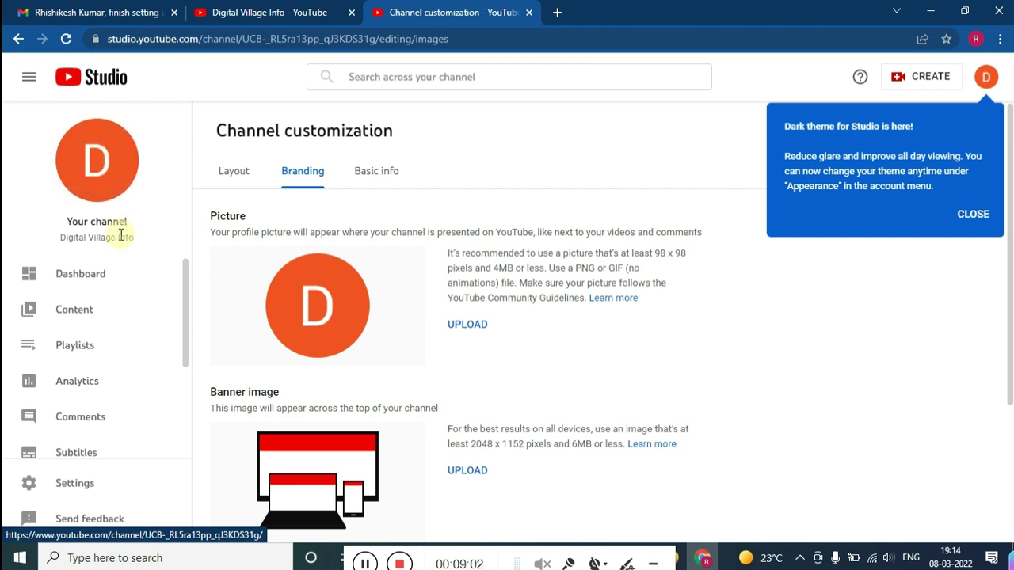
{"action": "left_click_drag", "start_coordinate": [139, 239], "coordinate": [54, 242]}
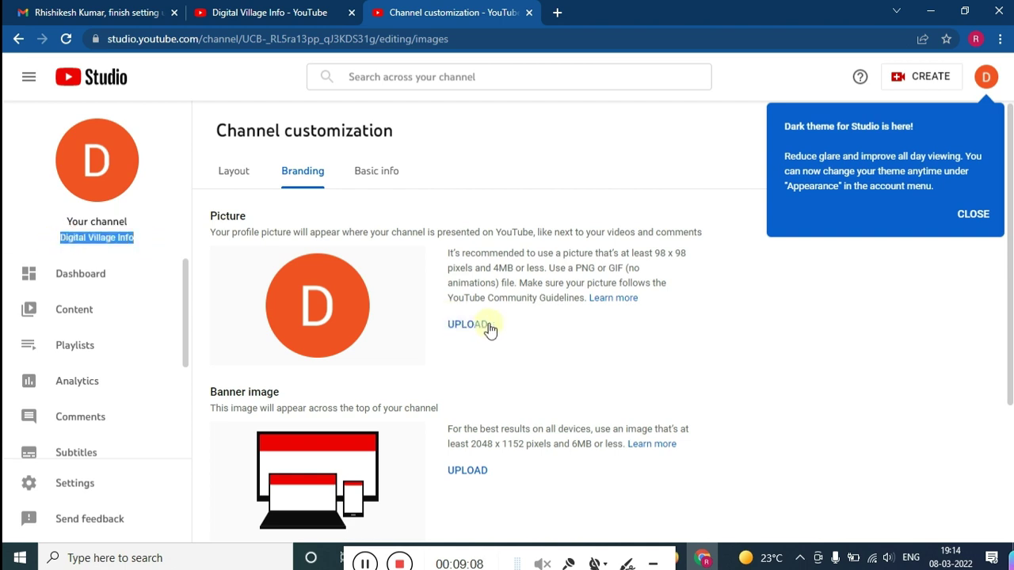
{"action": "left_click", "coordinate": [971, 213]}
{"action": "scroll", "coordinate": [969, 207], "scroll_direction": "down", "scroll_amount": 2}
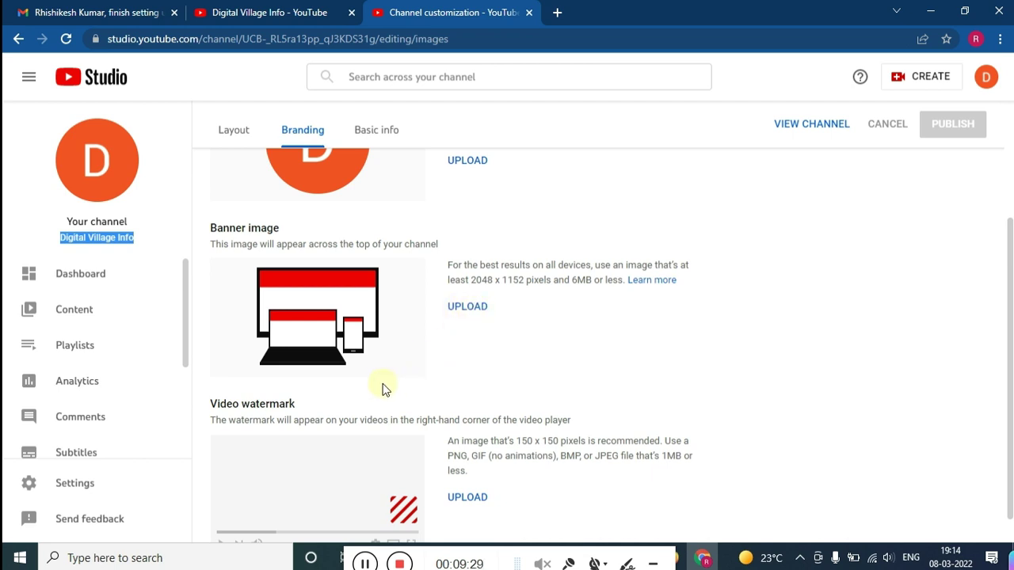
{"action": "scroll", "coordinate": [385, 389], "scroll_direction": "down", "scroll_amount": 1}
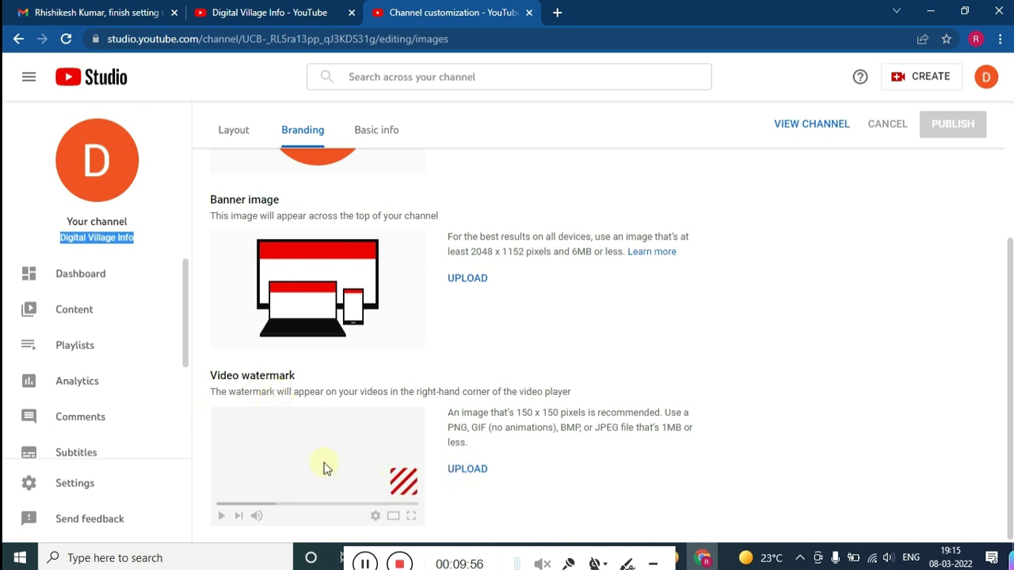
Set the country of residence to India and add the keyword 'digital village info'
{"action": "left_click", "coordinate": [70, 483]}
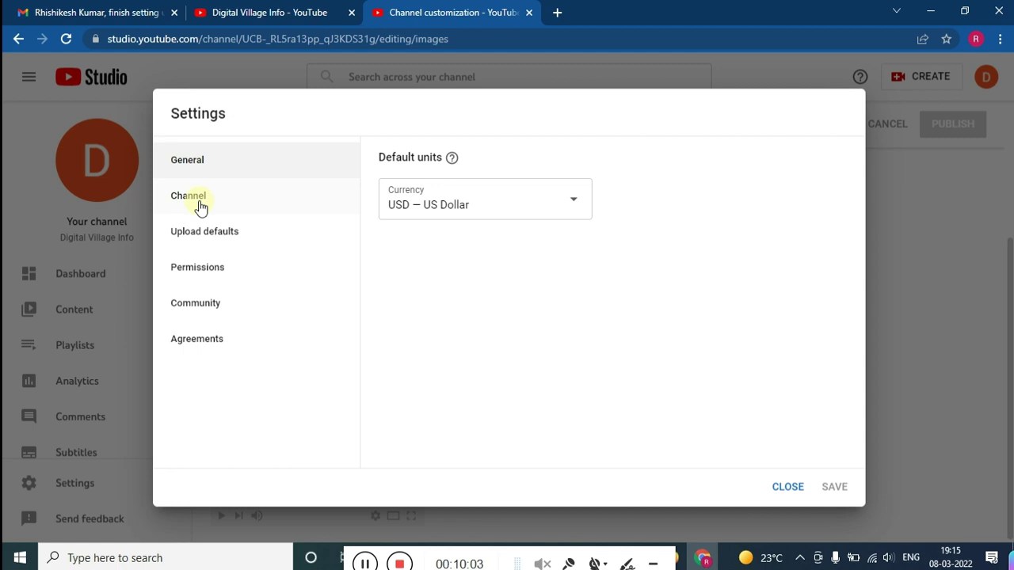
{"action": "left_click", "coordinate": [199, 204]}
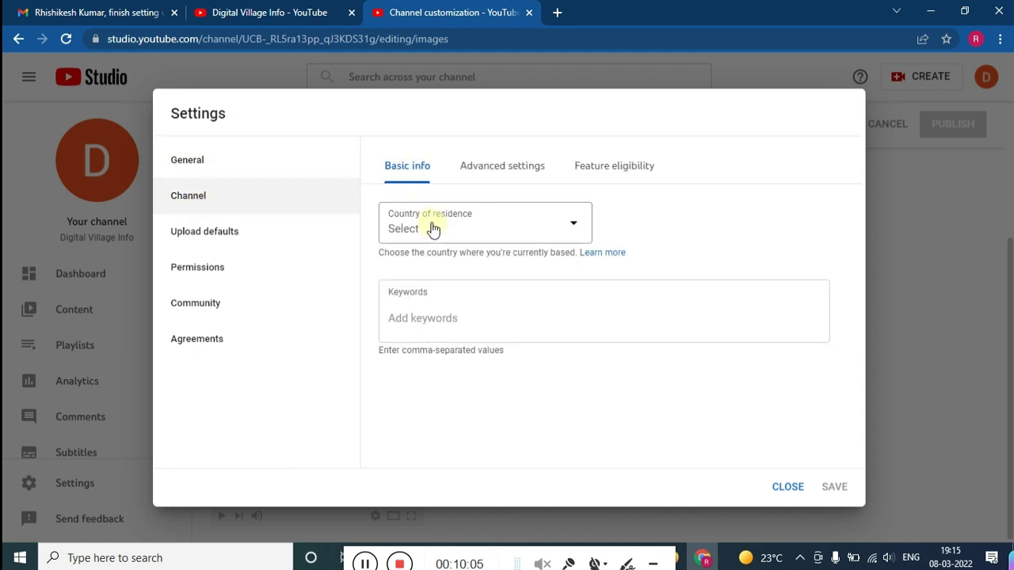
{"action": "left_click", "coordinate": [432, 229]}
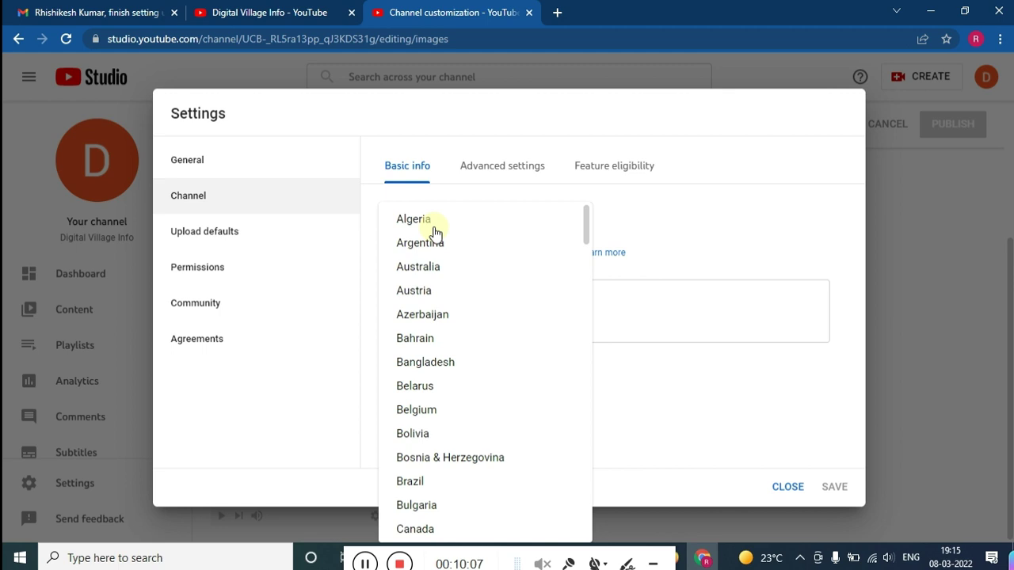
{"action": "scroll", "coordinate": [410, 499], "scroll_direction": "down", "scroll_amount": 6}
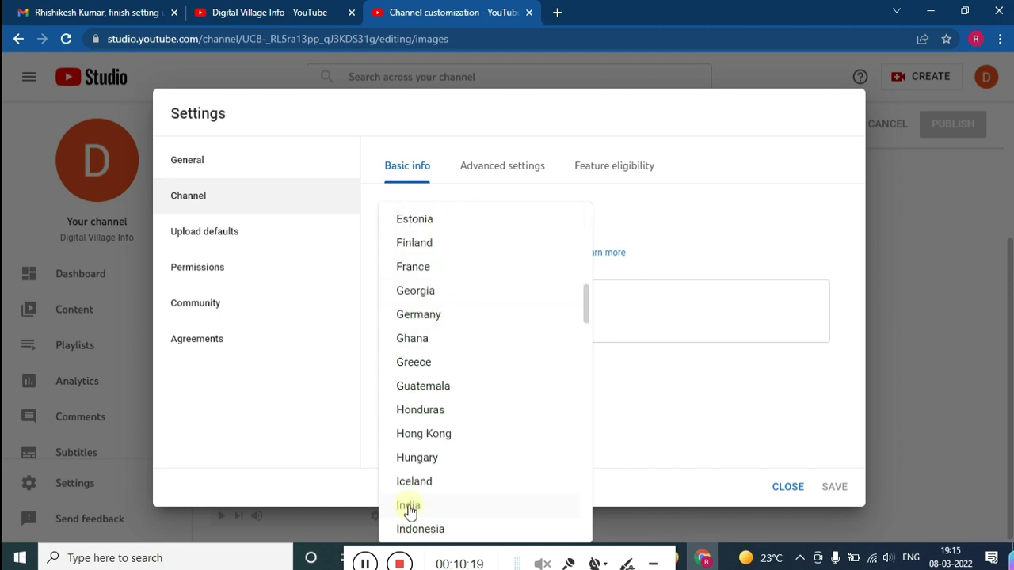
{"action": "left_click", "coordinate": [404, 504]}
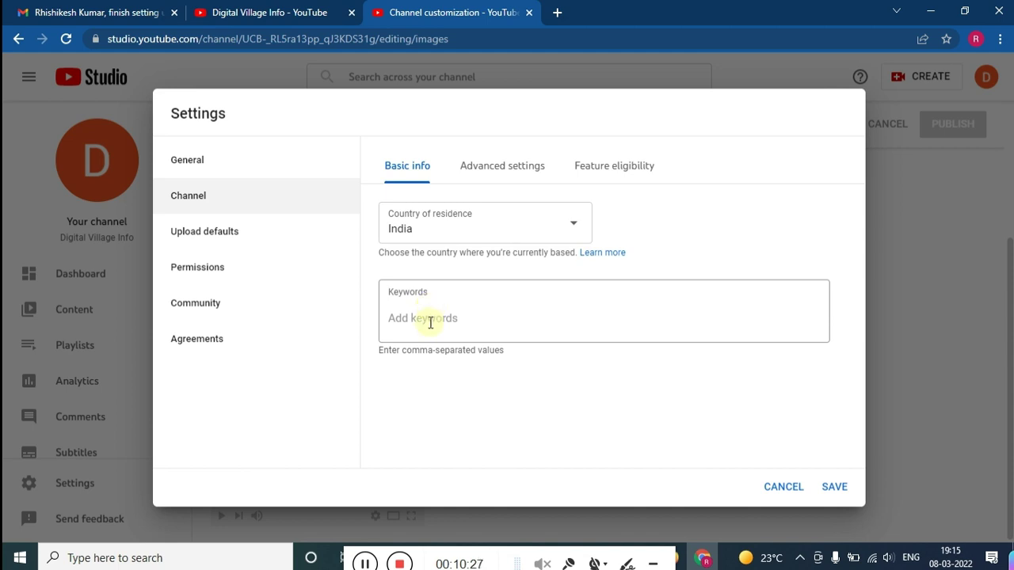
{"action": "left_click", "coordinate": [415, 322]}
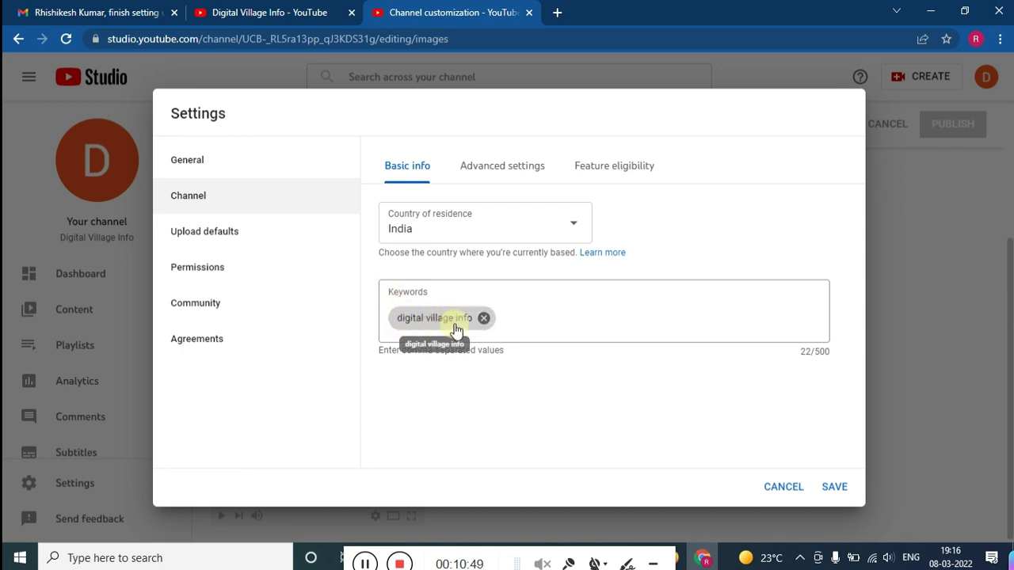
Uncheck 'Display the number of people subscribed to my channel' in Advanced settings
{"action": "left_click", "coordinate": [490, 175]}
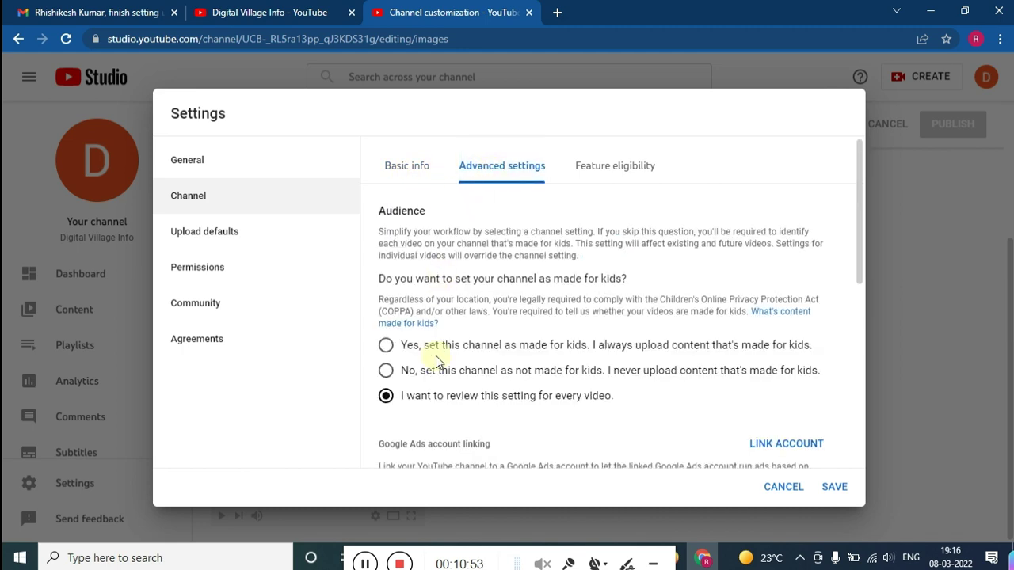
{"action": "scroll", "coordinate": [507, 354], "scroll_direction": "down", "scroll_amount": 1}
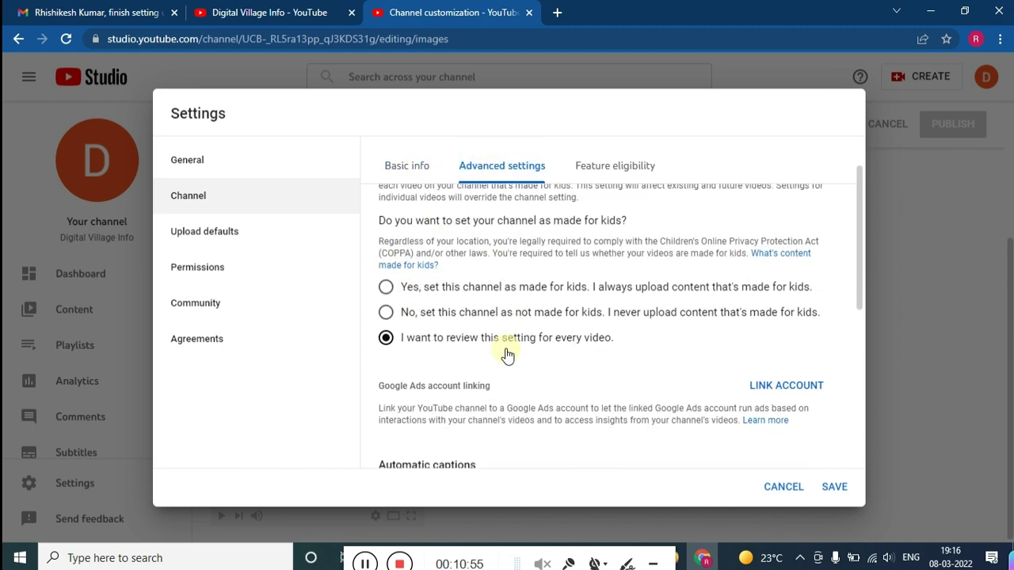
{"action": "scroll", "coordinate": [507, 355], "scroll_direction": "down", "scroll_amount": 5}
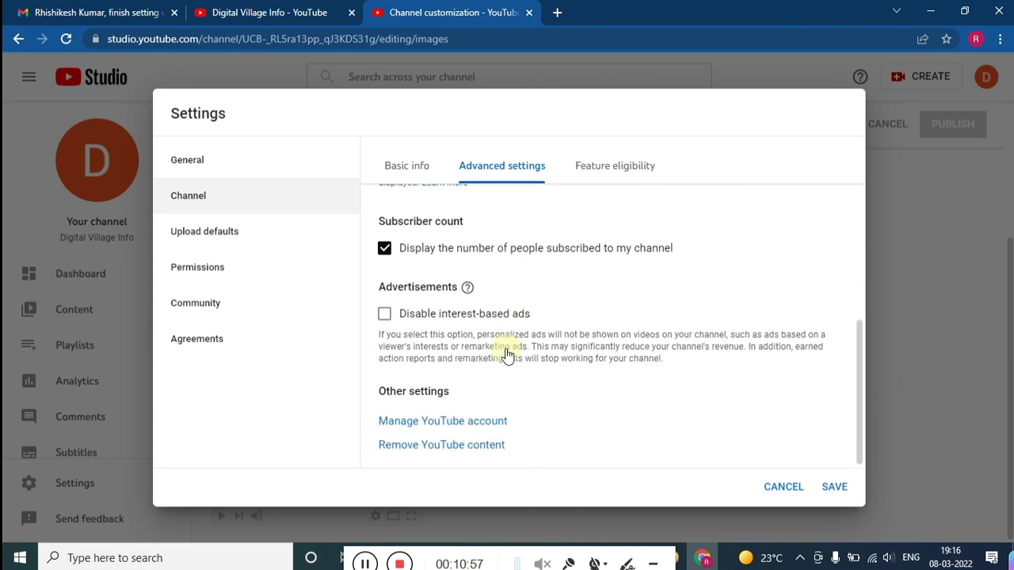
{"action": "left_click", "coordinate": [387, 258]}
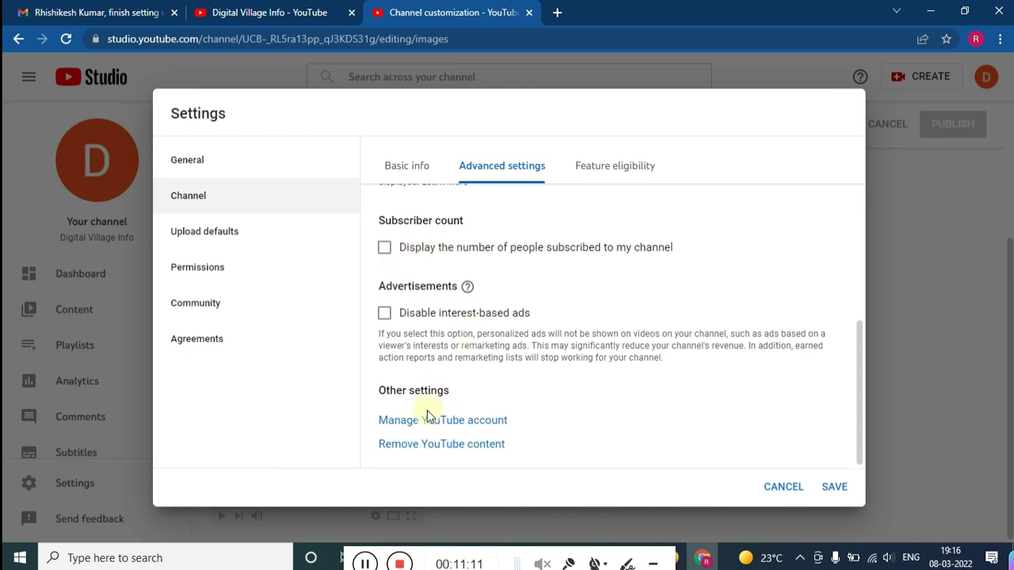
Expand Intermediate features under Feature eligibility and start phone number verification
{"action": "left_click", "coordinate": [602, 176]}
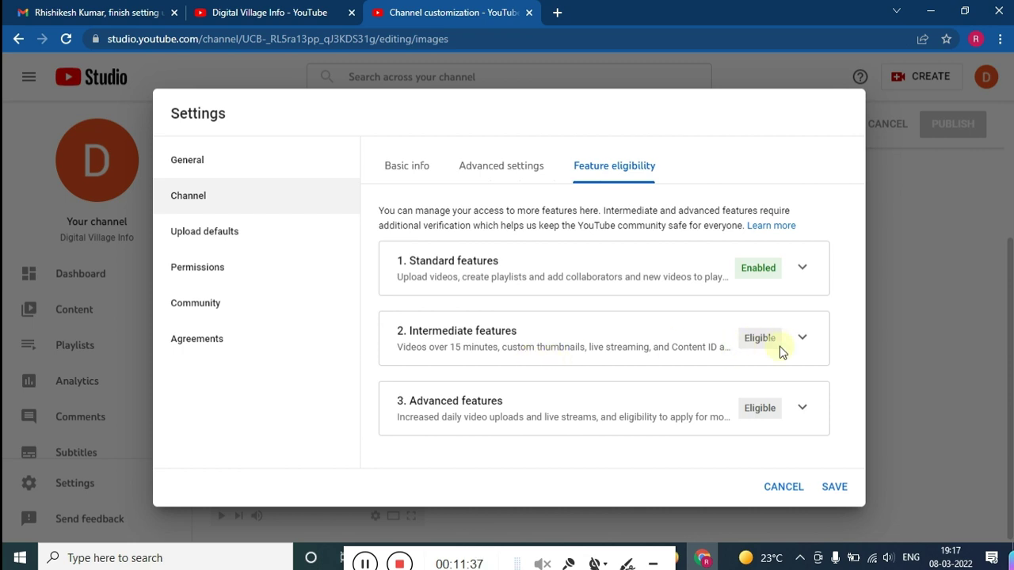
{"action": "left_click", "coordinate": [803, 336]}
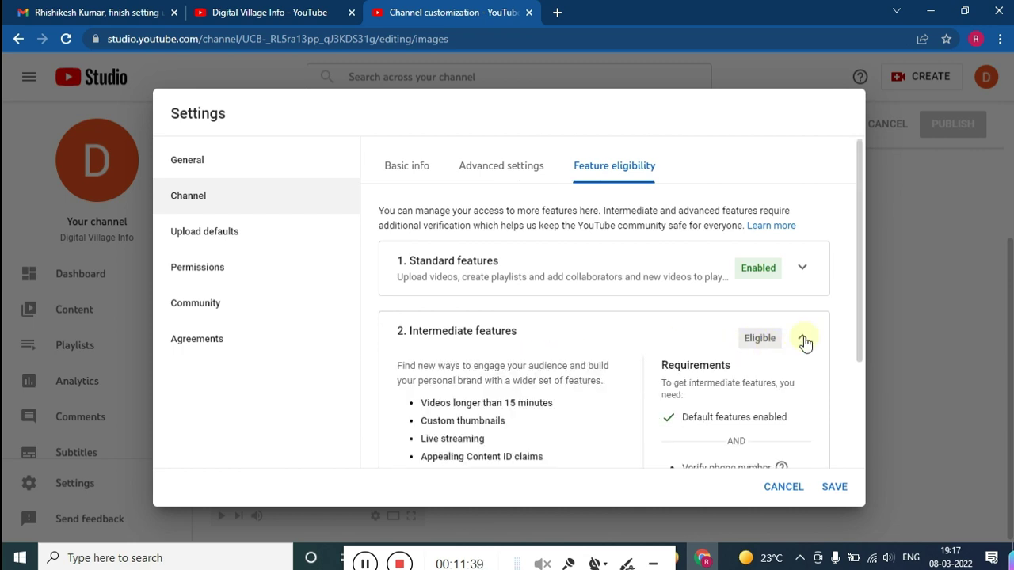
{"action": "scroll", "coordinate": [705, 348], "scroll_direction": "down", "scroll_amount": 1}
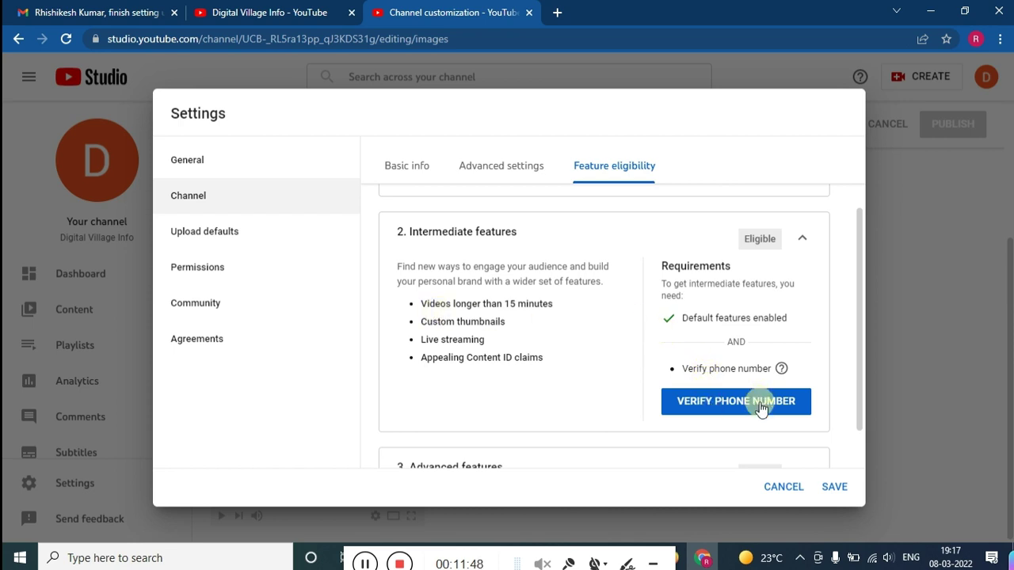
{"action": "left_click", "coordinate": [716, 410]}
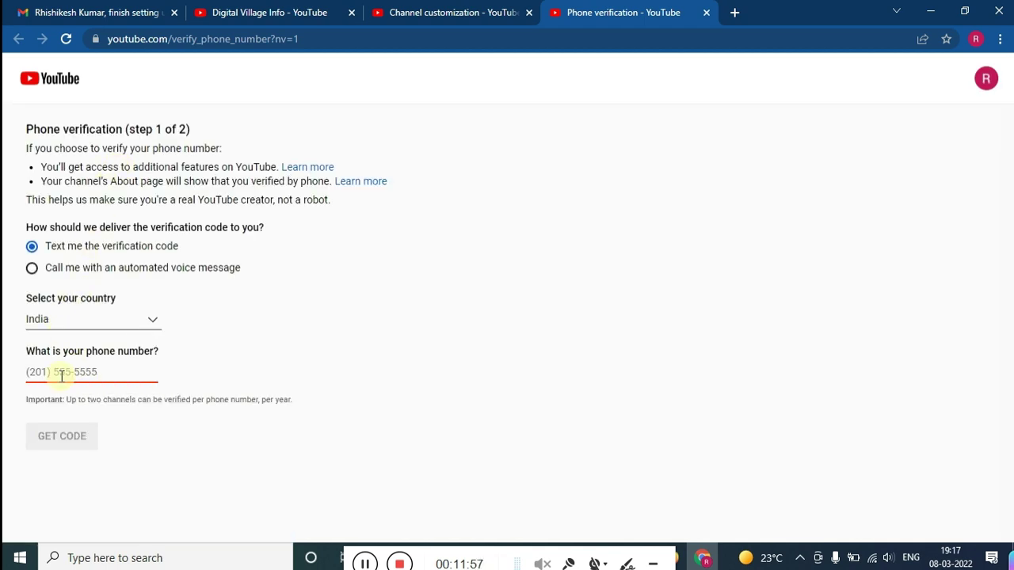
Verify the phone number with the texted 6-digit code, then return to Channel customization
{"action": "left_click", "coordinate": [42, 441]}
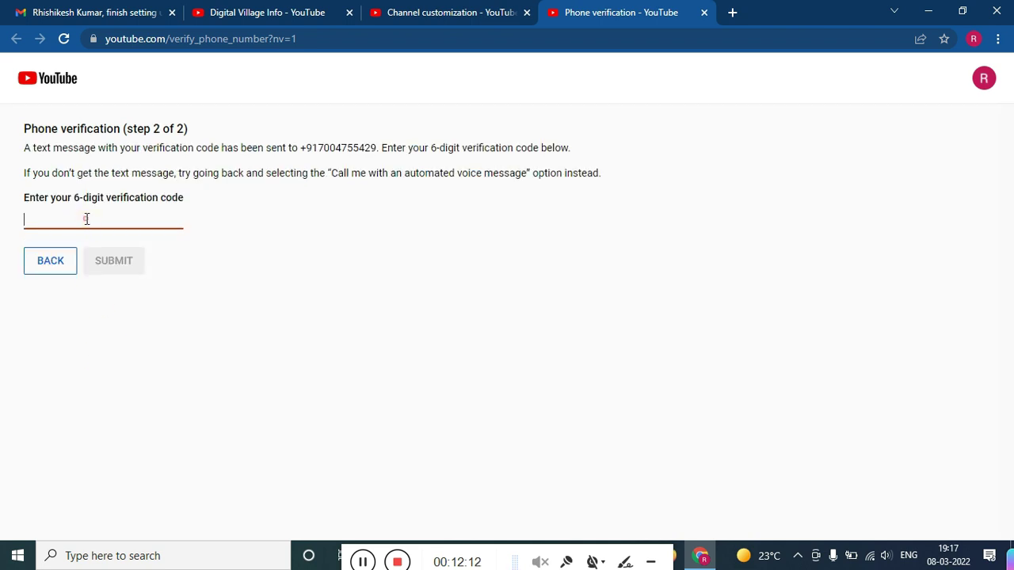
{"action": "left_click", "coordinate": [87, 218]}
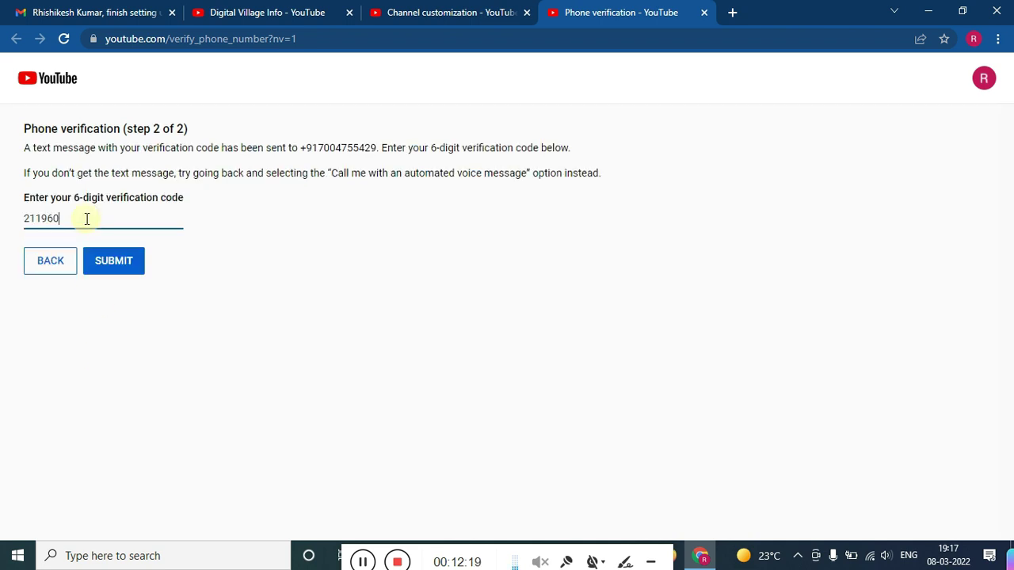
{"action": "left_click", "coordinate": [115, 269]}
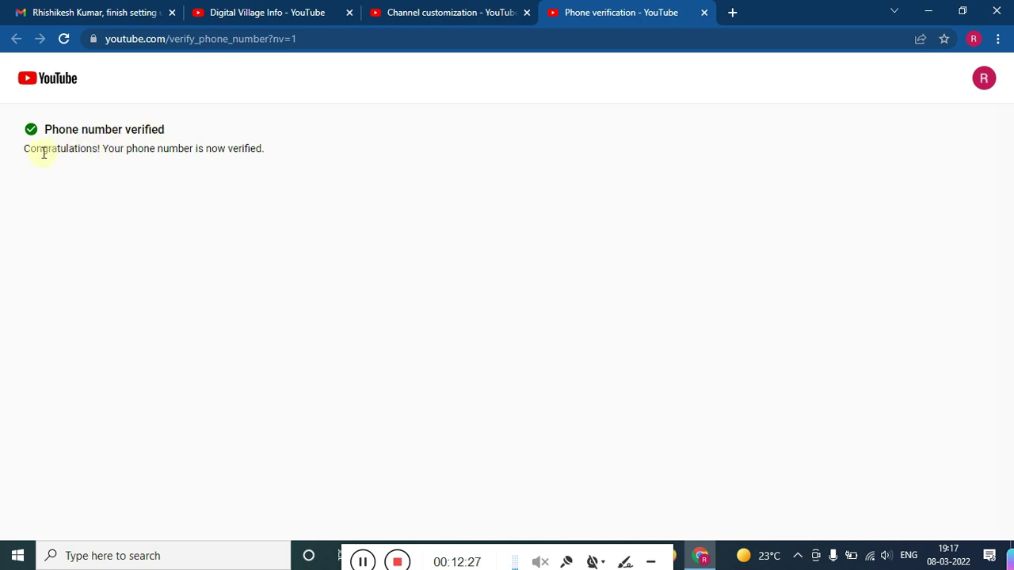
{"action": "left_click", "coordinate": [449, 9]}
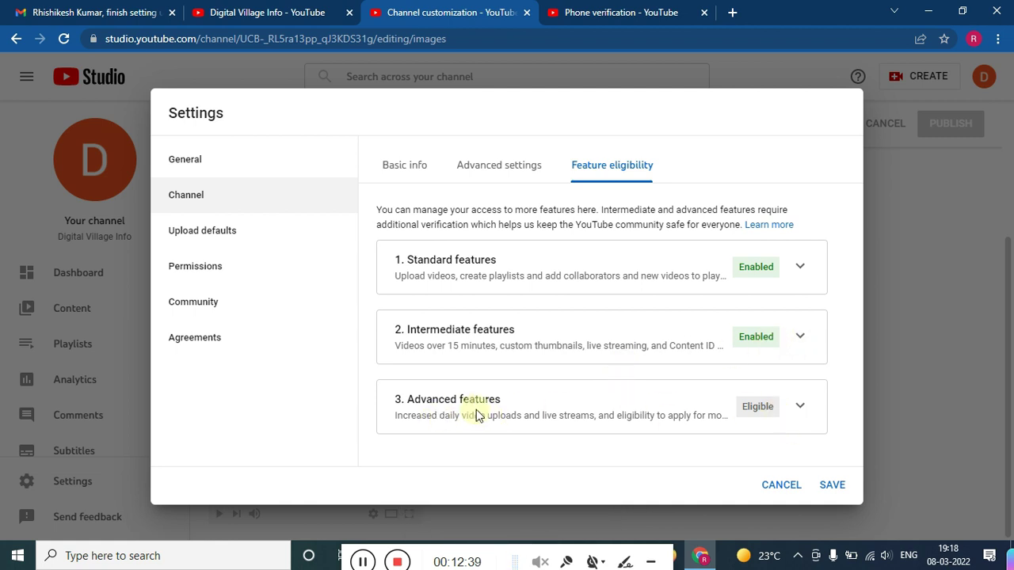
Request video verification for Advanced features and have the verification link emailed
{"action": "left_click", "coordinate": [799, 408]}
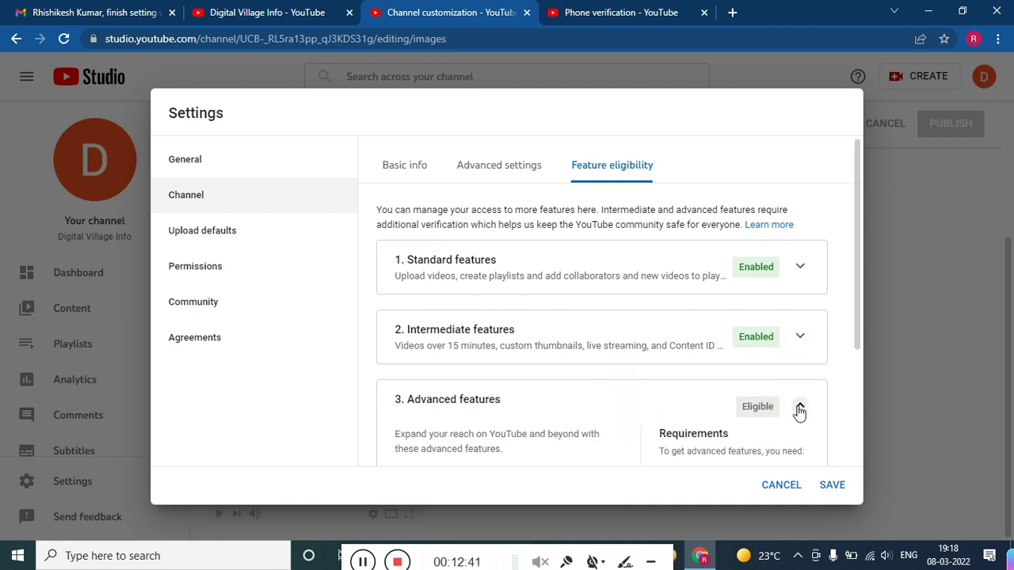
{"action": "scroll", "coordinate": [788, 389], "scroll_direction": "down", "scroll_amount": 3}
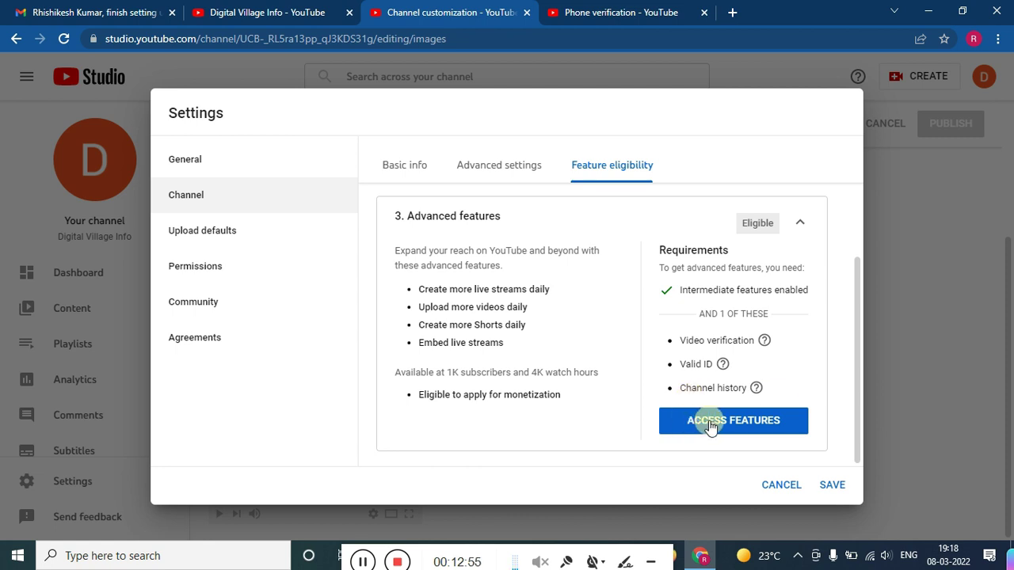
{"action": "left_click", "coordinate": [767, 426]}
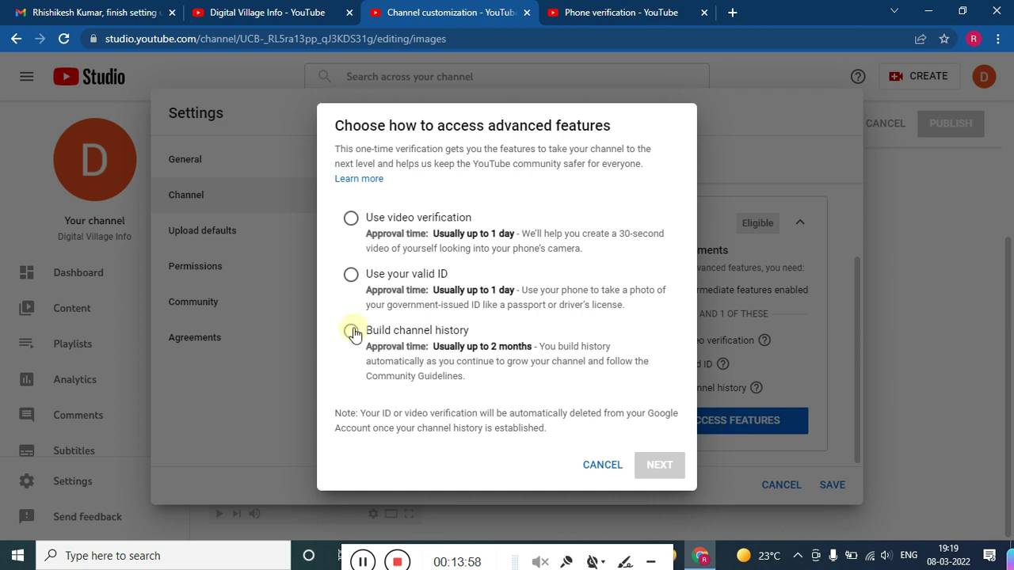
{"action": "left_click", "coordinate": [352, 221]}
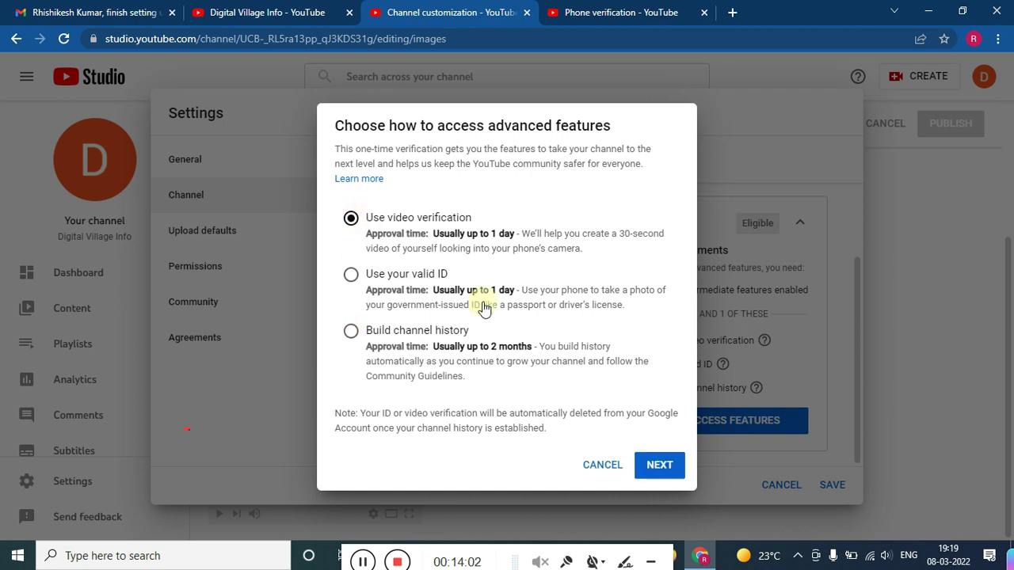
{"action": "left_click", "coordinate": [678, 468]}
{"action": "left_click", "coordinate": [622, 467]}
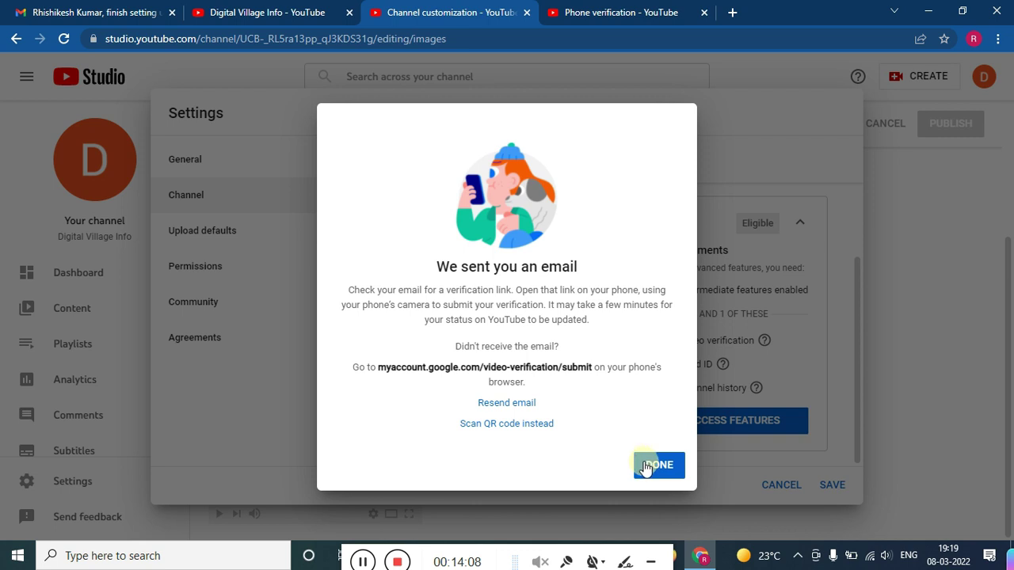
{"action": "left_click", "coordinate": [641, 466]}
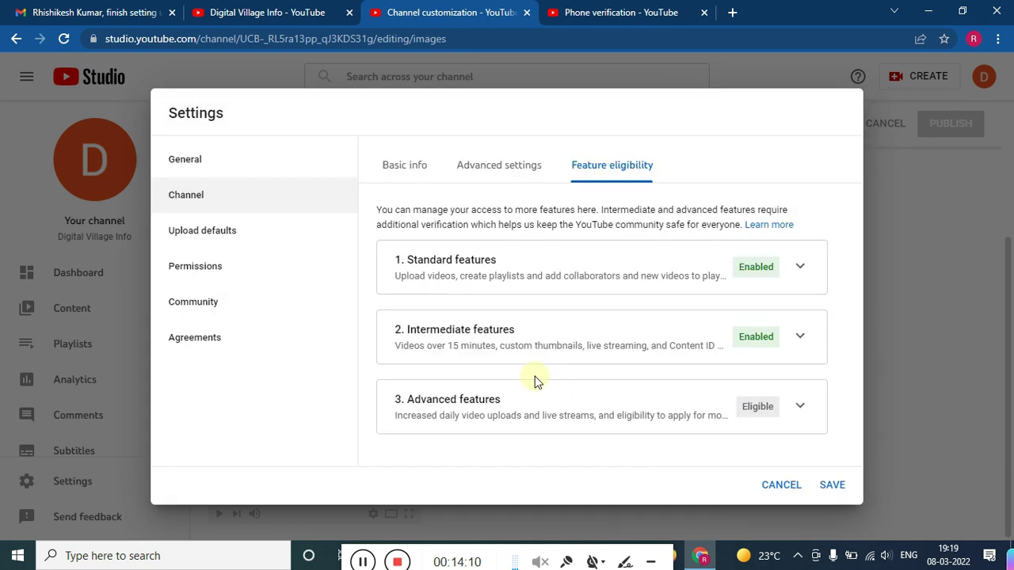
Reload Gmail and open the YouTube video verification email
{"action": "left_click", "coordinate": [101, 9]}
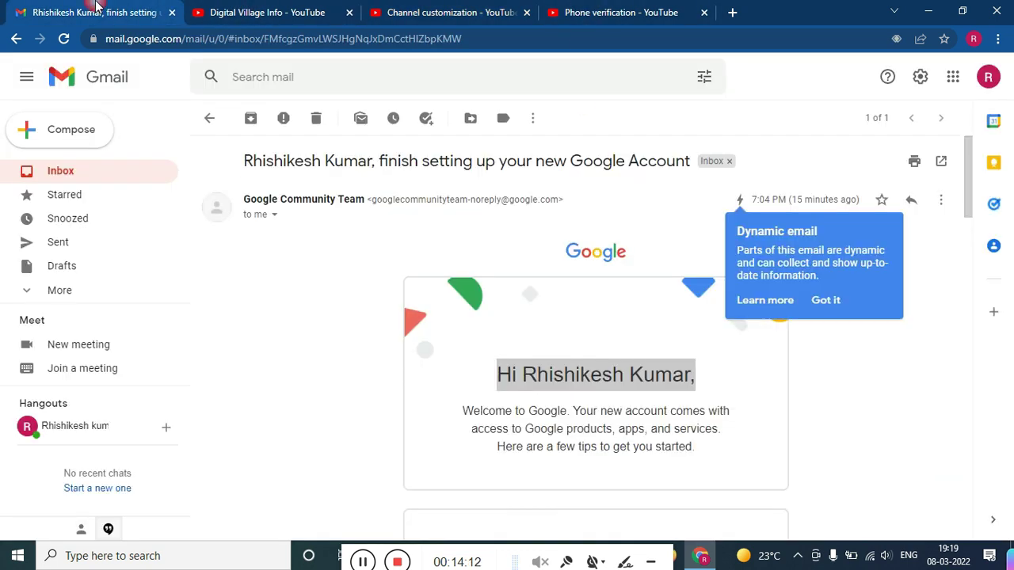
{"action": "left_click", "coordinate": [63, 38]}
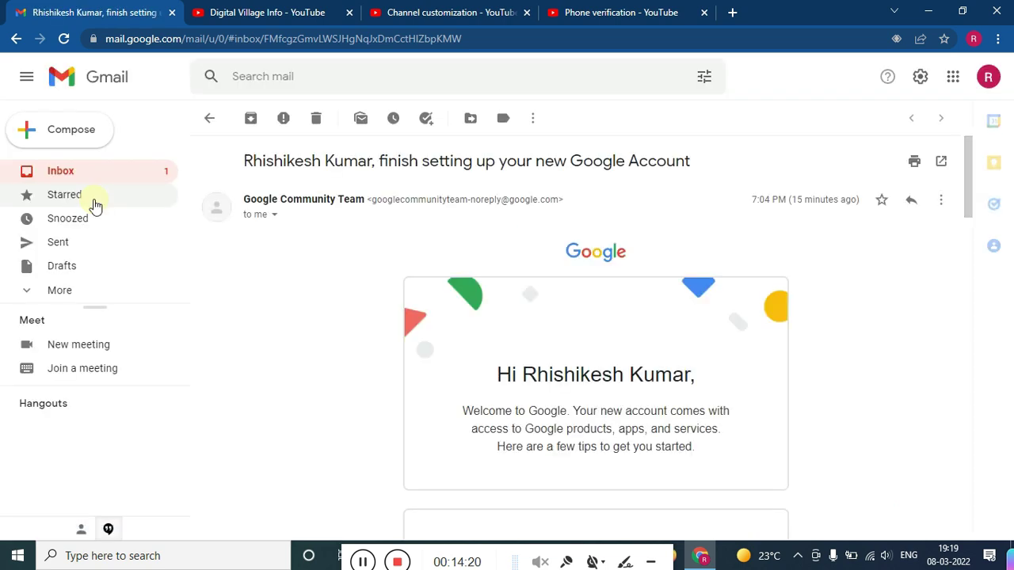
{"action": "left_click", "coordinate": [70, 173]}
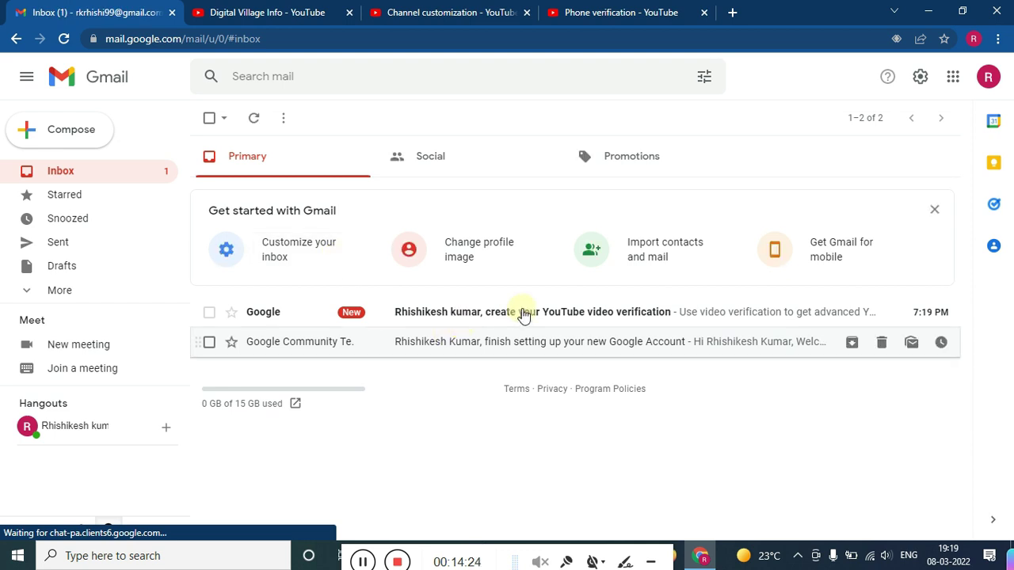
{"action": "left_click", "coordinate": [587, 312]}
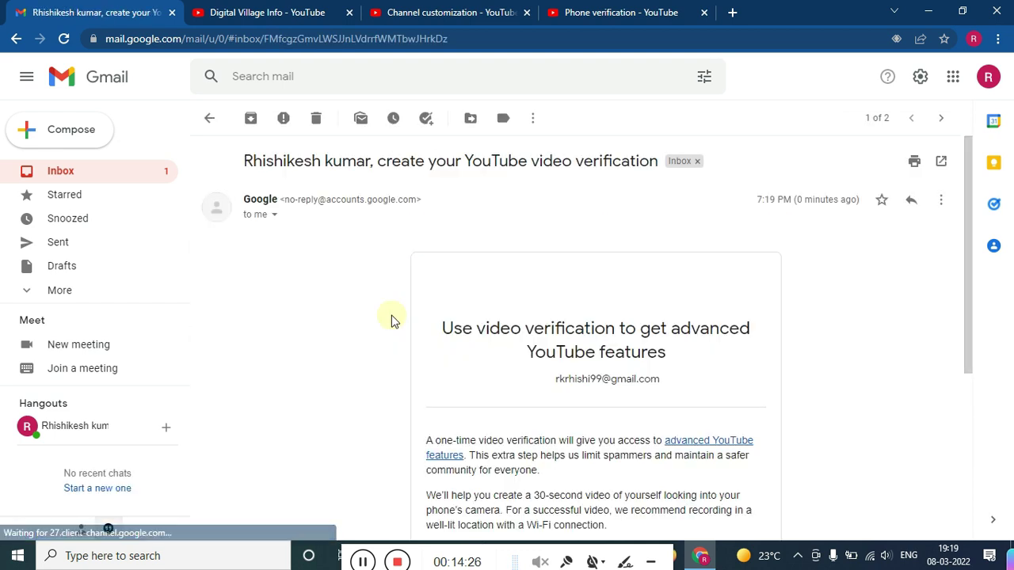
{"action": "scroll", "coordinate": [544, 317], "scroll_direction": "down", "scroll_amount": 3}
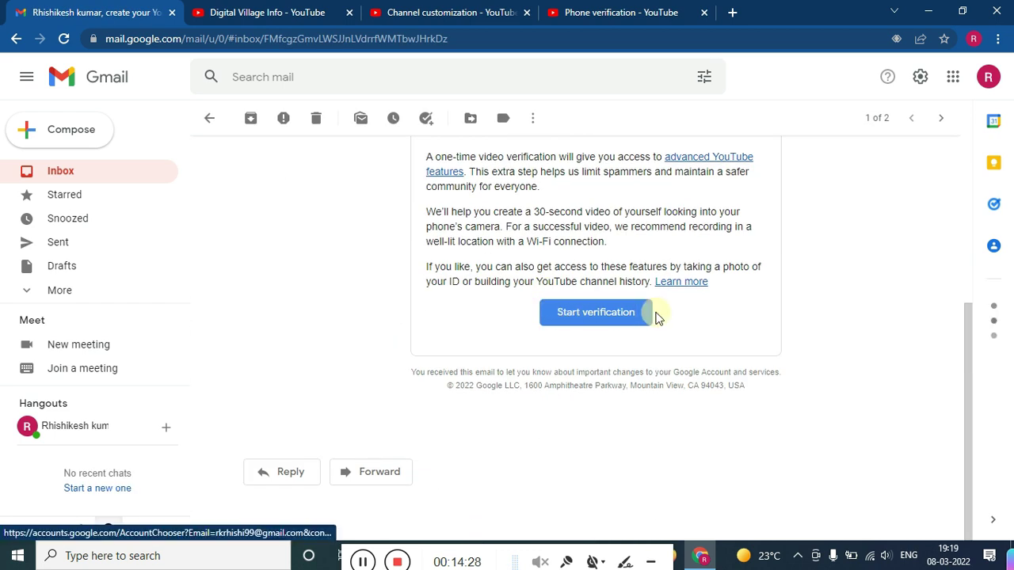
Start verification from the email and select the myaccount.google.com/video-verification/submit address
{"action": "left_click", "coordinate": [585, 320]}
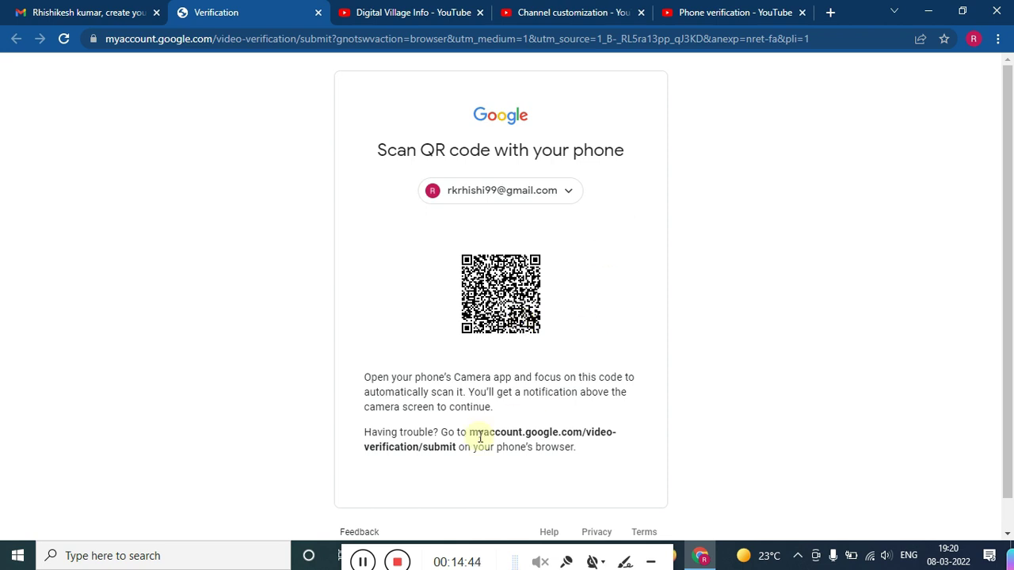
{"action": "left_click_drag", "start_coordinate": [469, 431], "coordinate": [456, 452]}
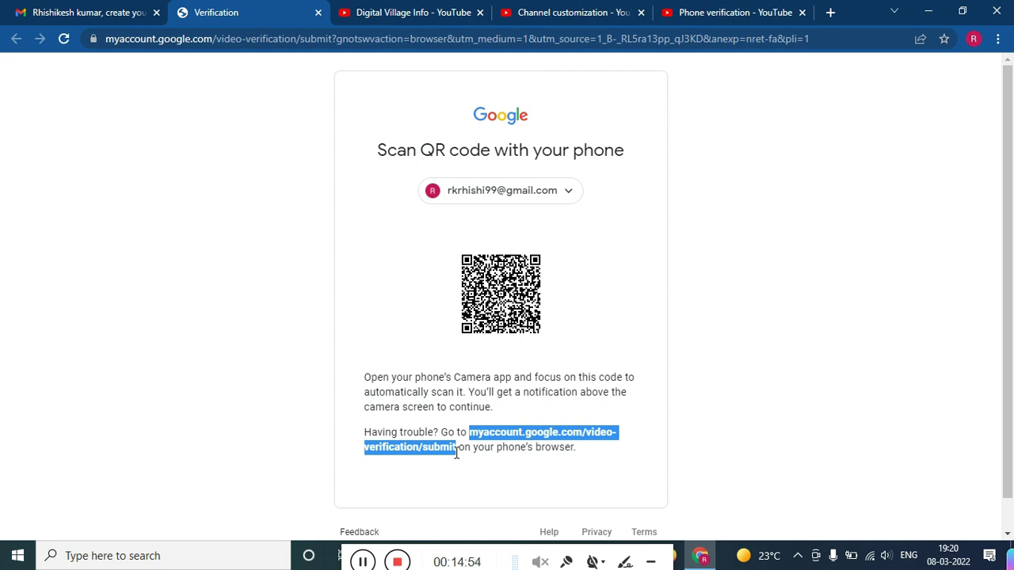
Save the channel settings from the Channel customization tab
{"action": "left_click", "coordinate": [414, 8]}
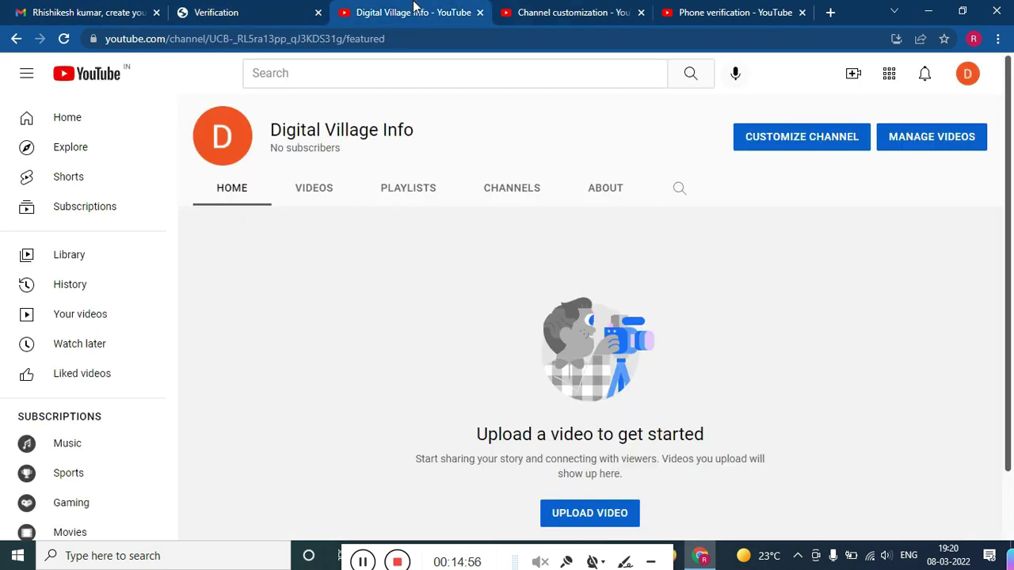
{"action": "left_click", "coordinate": [546, 10]}
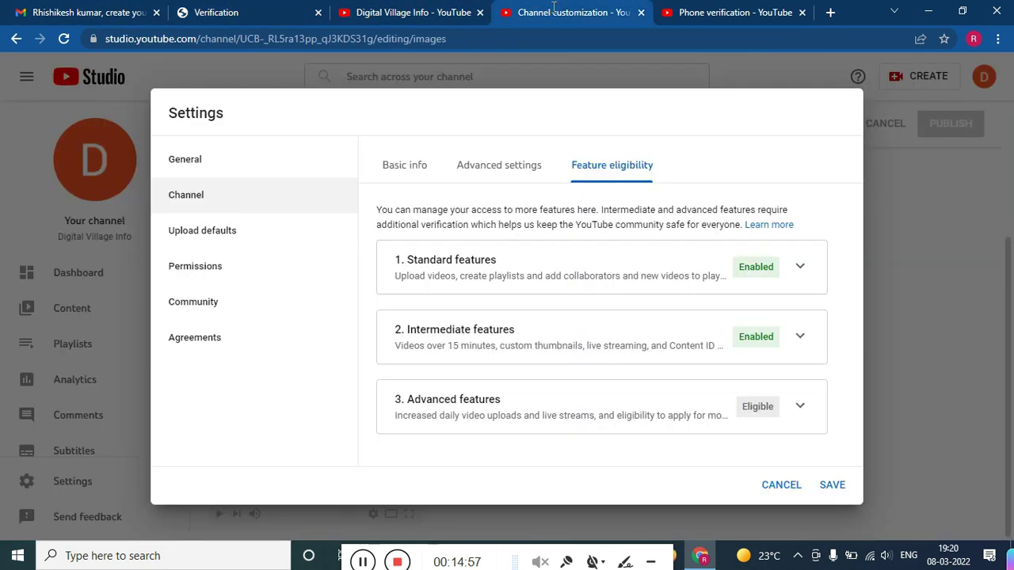
{"action": "left_click", "coordinate": [833, 486]}
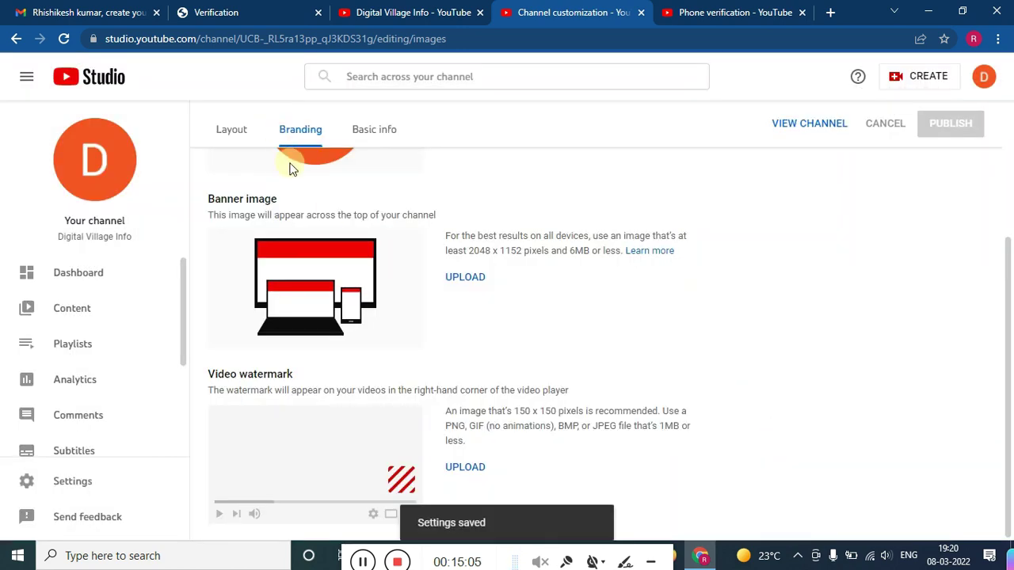
Reopen Settings and review Upload defaults, Permissions, Community and Agreements
{"action": "left_click", "coordinate": [364, 561]}
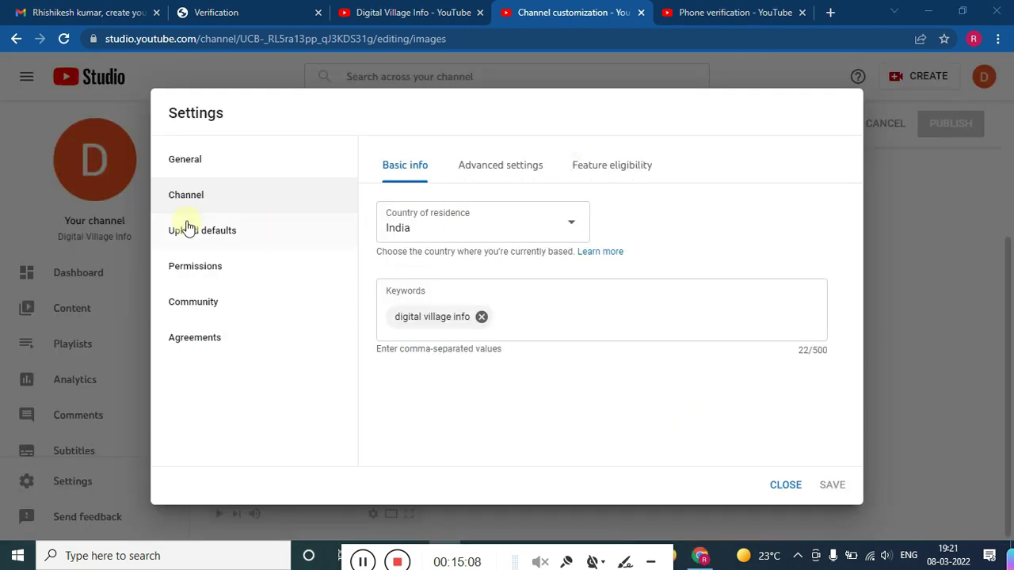
{"action": "left_click", "coordinate": [245, 240]}
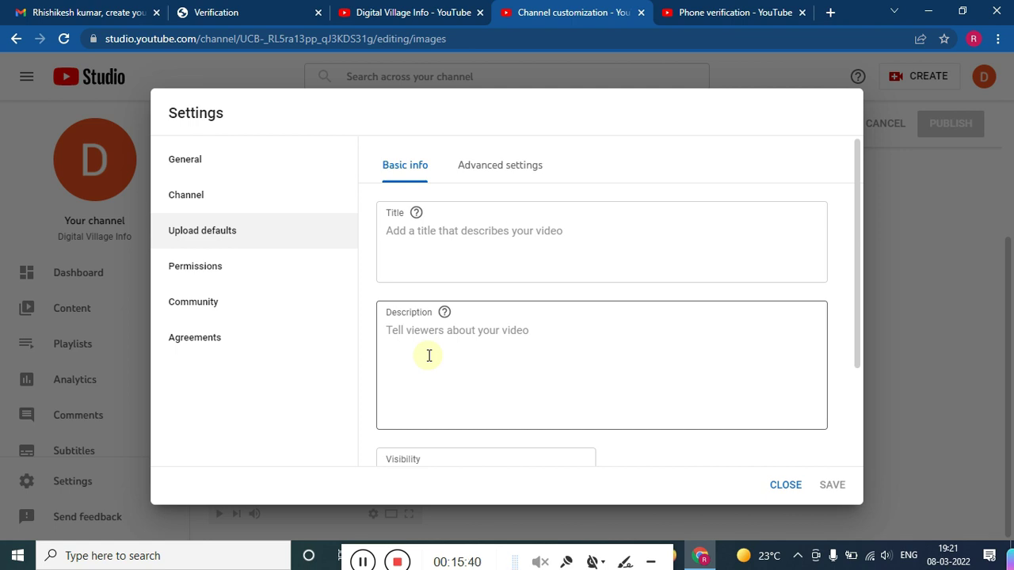
{"action": "left_click", "coordinate": [204, 272]}
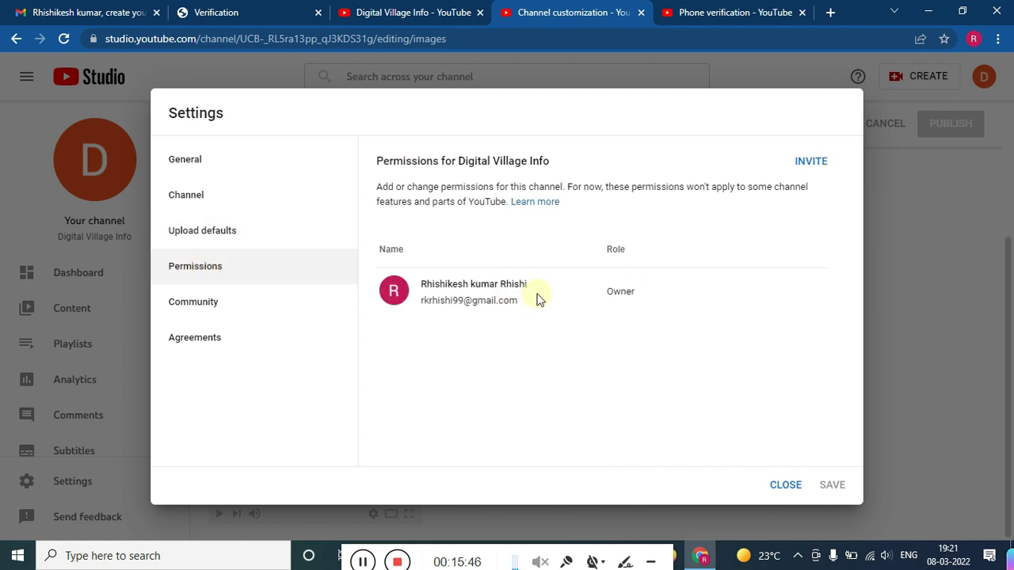
{"action": "mouse_move", "coordinate": [630, 293]}
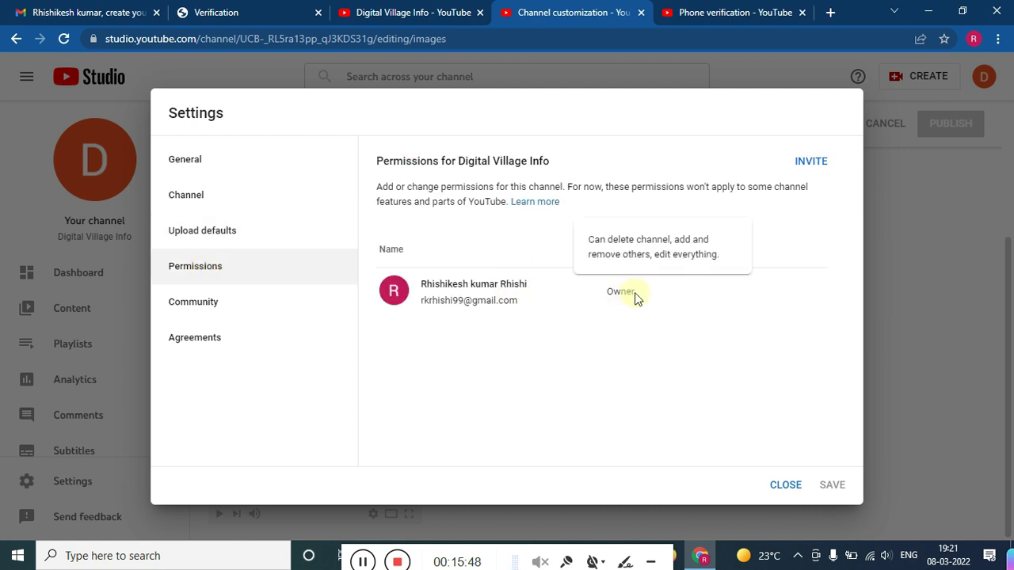
{"action": "left_click", "coordinate": [230, 308]}
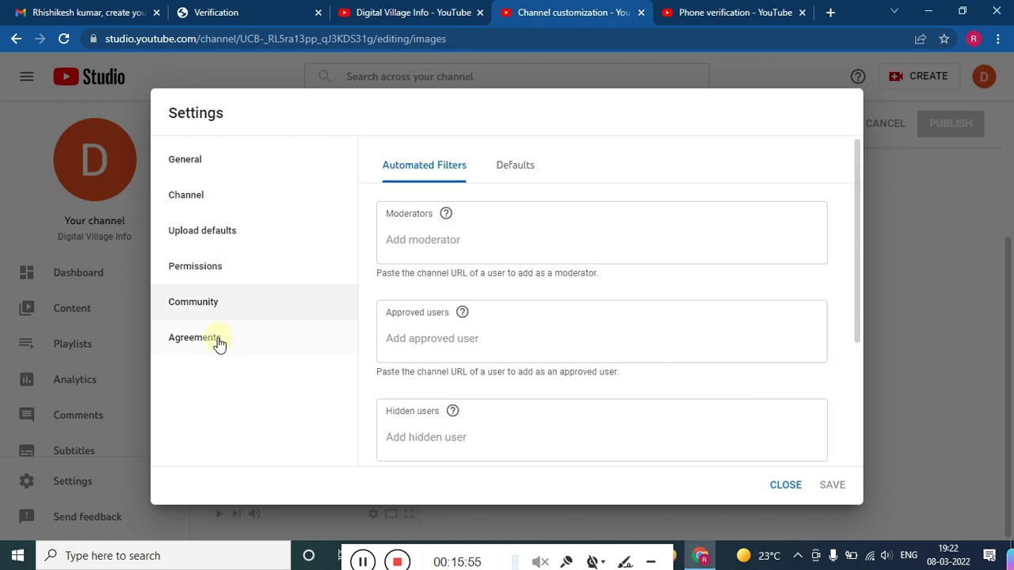
{"action": "left_click", "coordinate": [218, 341]}
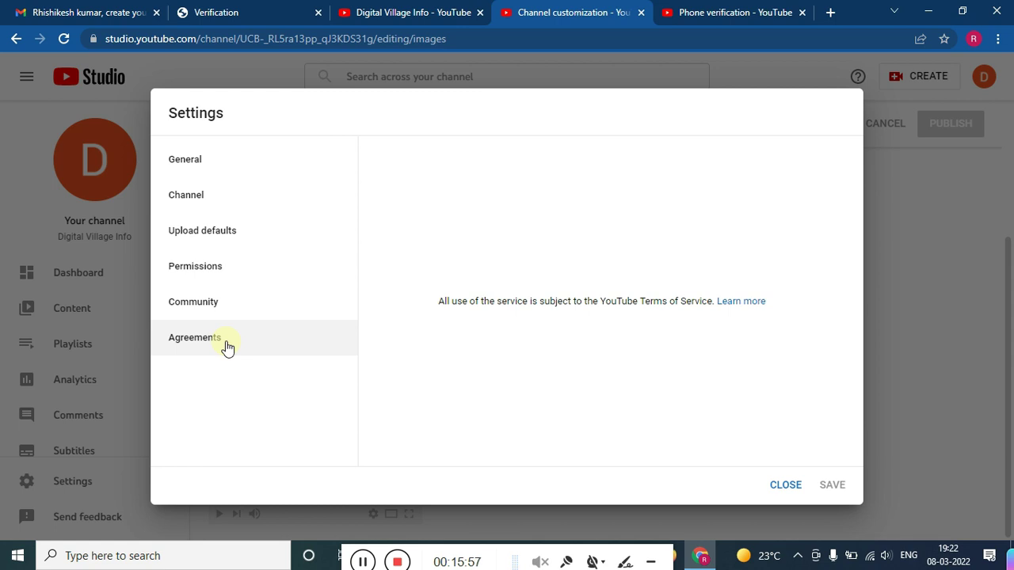
Close Settings, open Basic info and click into the empty channel description
{"action": "left_click", "coordinate": [790, 486]}
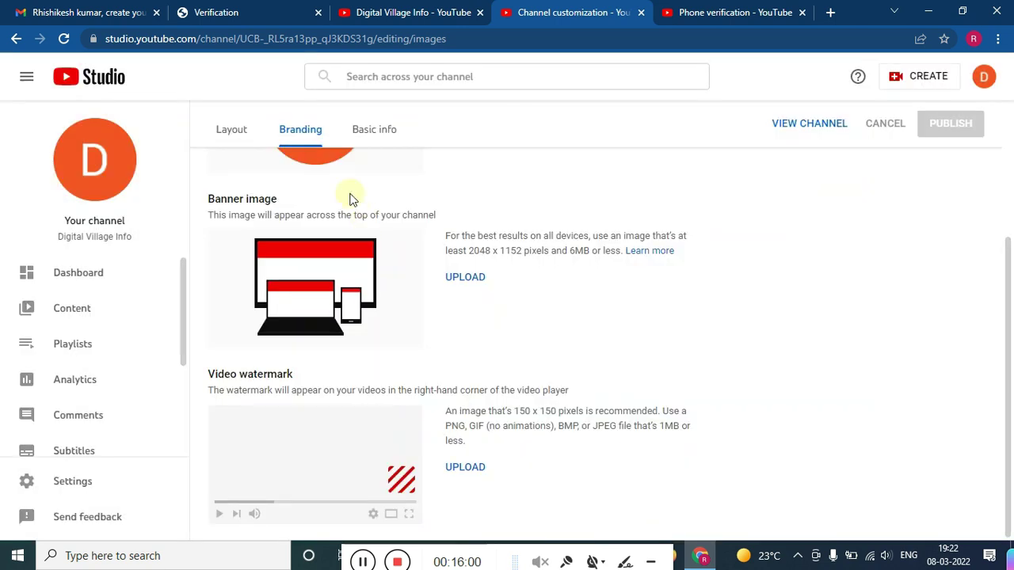
{"action": "left_click", "coordinate": [368, 135]}
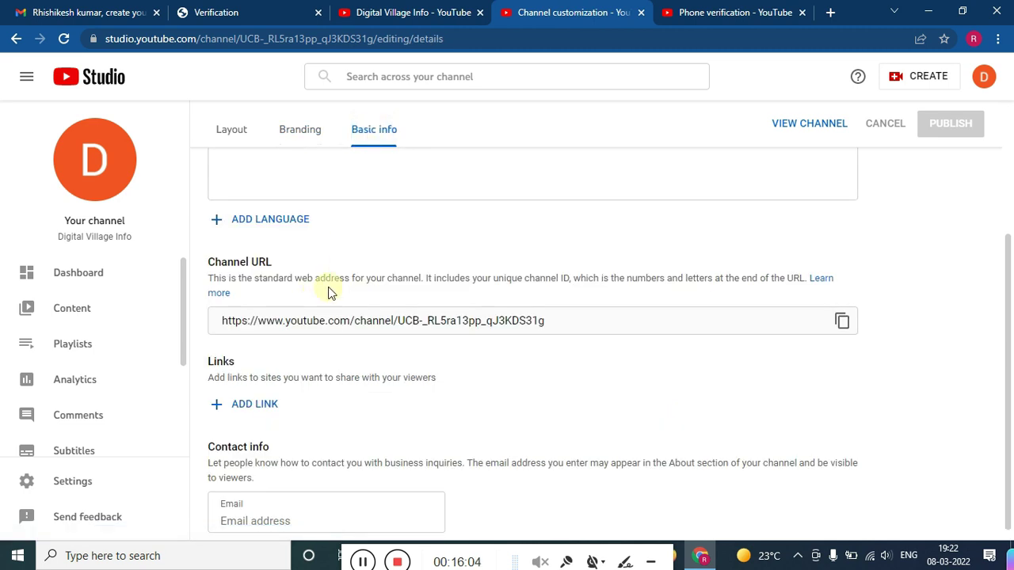
{"action": "scroll", "coordinate": [329, 293], "scroll_direction": "up", "scroll_amount": 3}
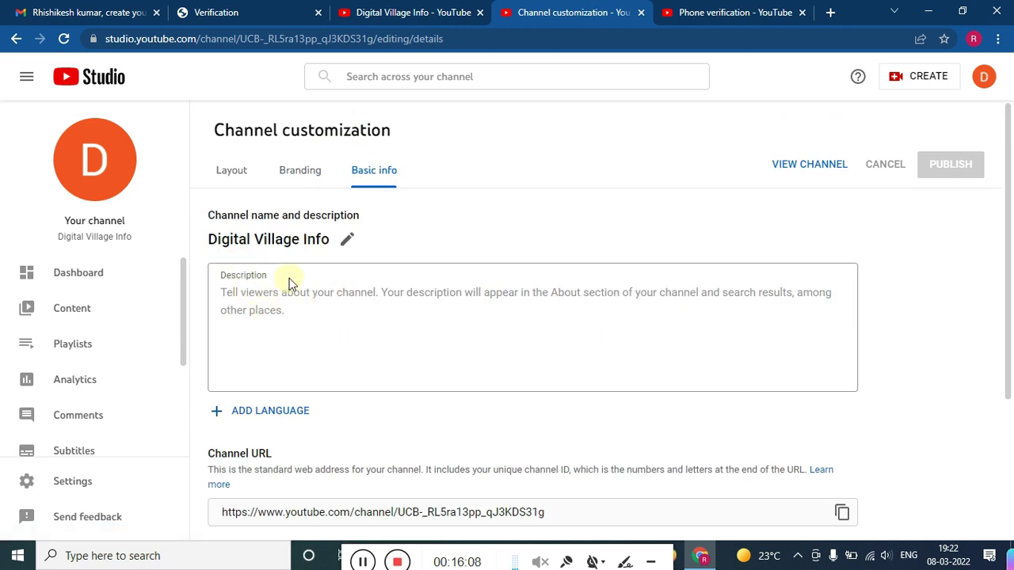
{"action": "left_click", "coordinate": [288, 319]}
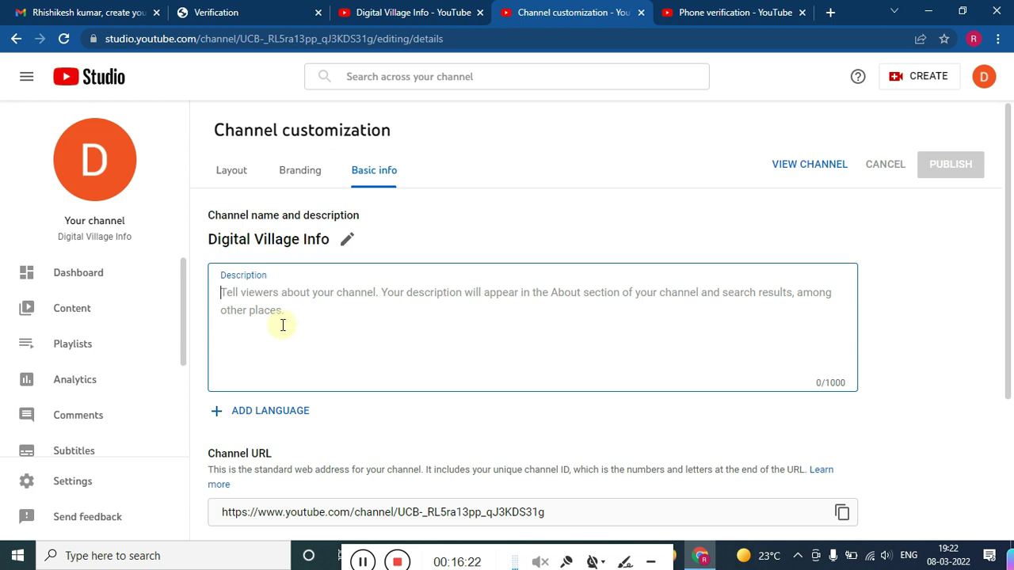
Select the channel URL, then scroll down to the Contact info fields
{"action": "scroll", "coordinate": [283, 326], "scroll_direction": "down", "scroll_amount": 1}
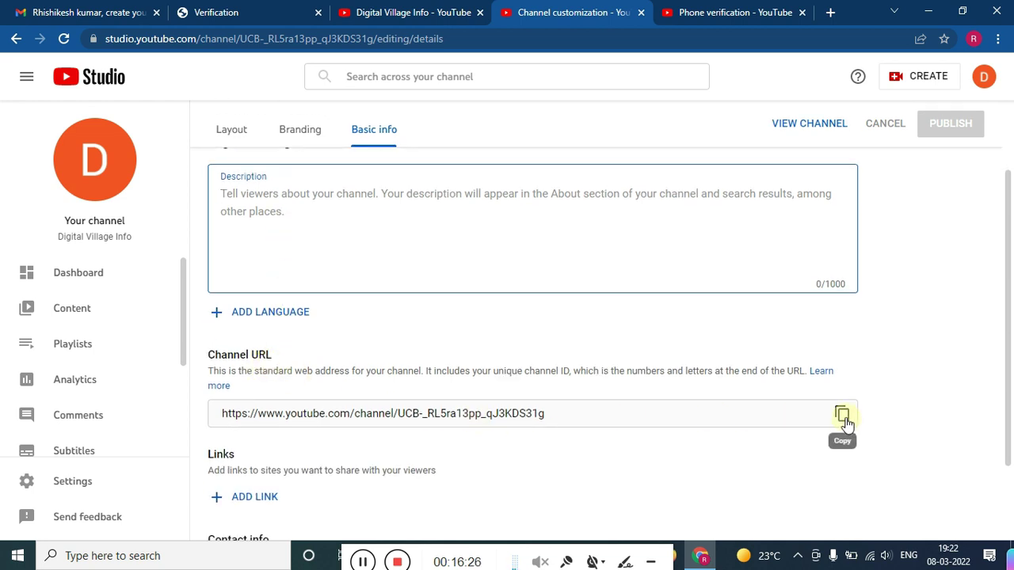
{"action": "triple_click", "coordinate": [555, 415]}
{"action": "left_click_drag", "start_coordinate": [452, 412], "coordinate": [412, 413]}
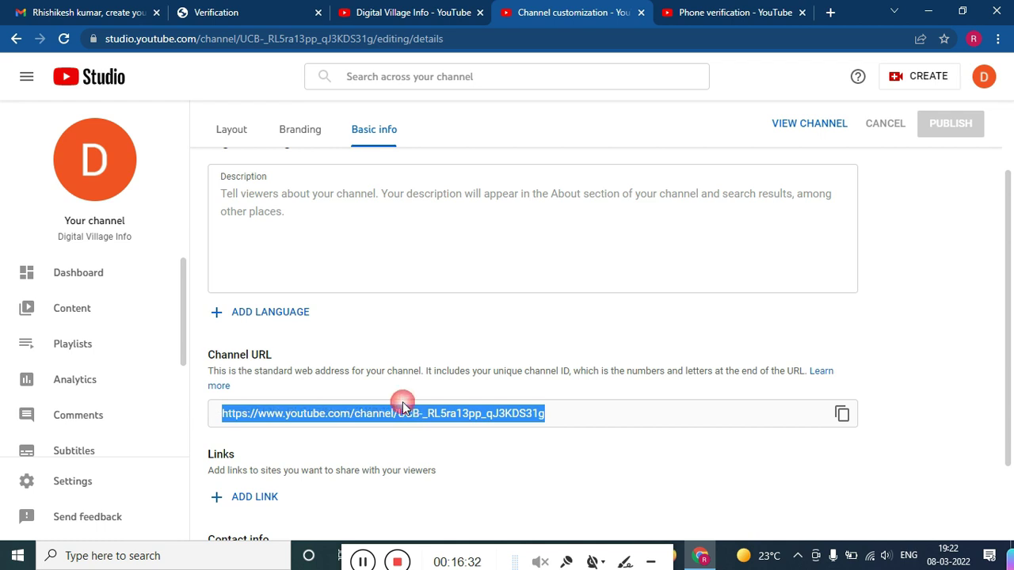
{"action": "left_click", "coordinate": [657, 341]}
{"action": "scroll", "coordinate": [657, 342], "scroll_direction": "down", "scroll_amount": 1}
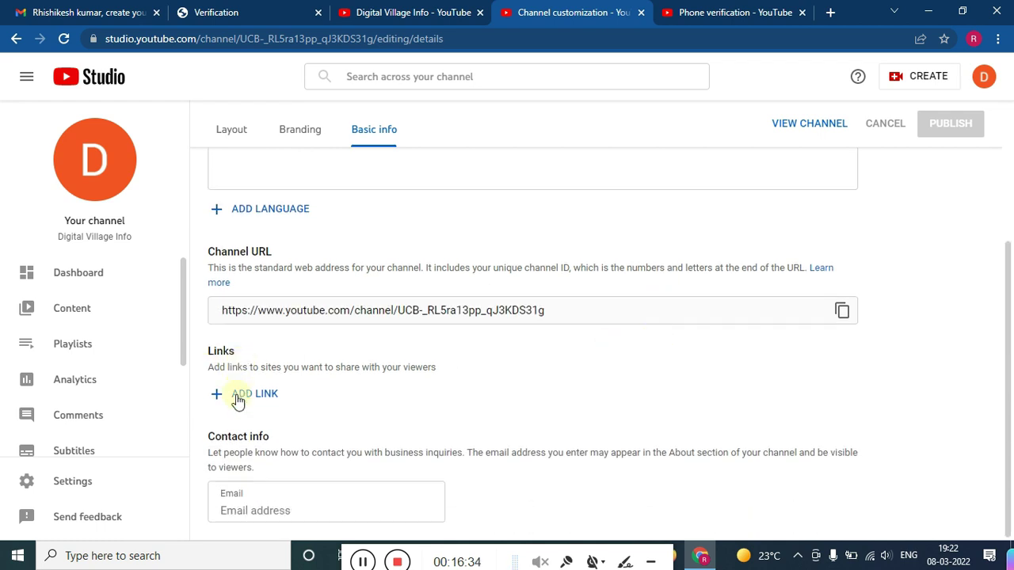